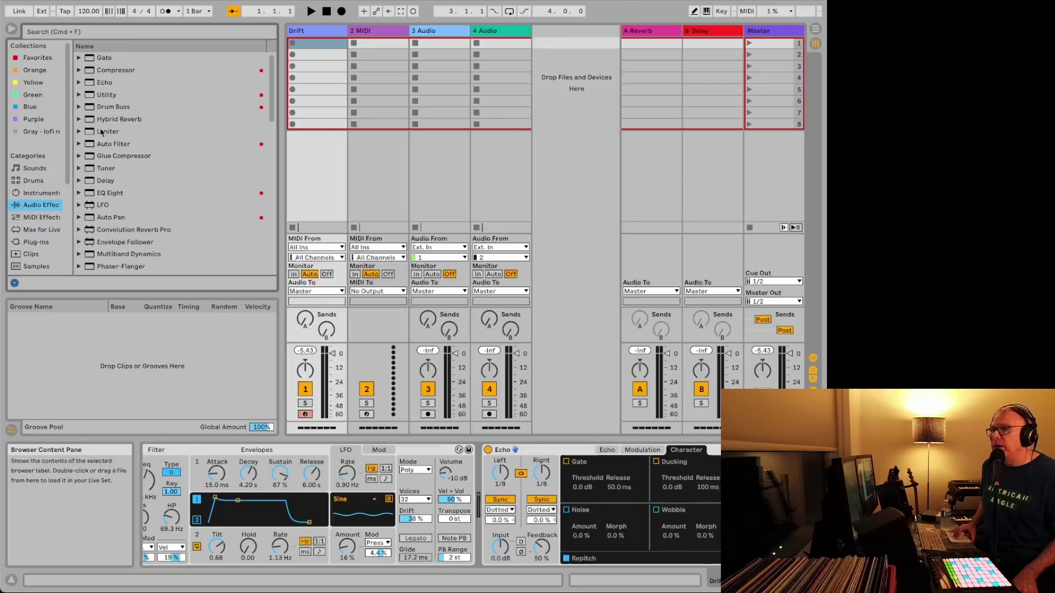
# - Add a Rank column to the Audio Effects browser list and glance at Compressor's colour-tag options
pyautogui.rightClick(122, 51)
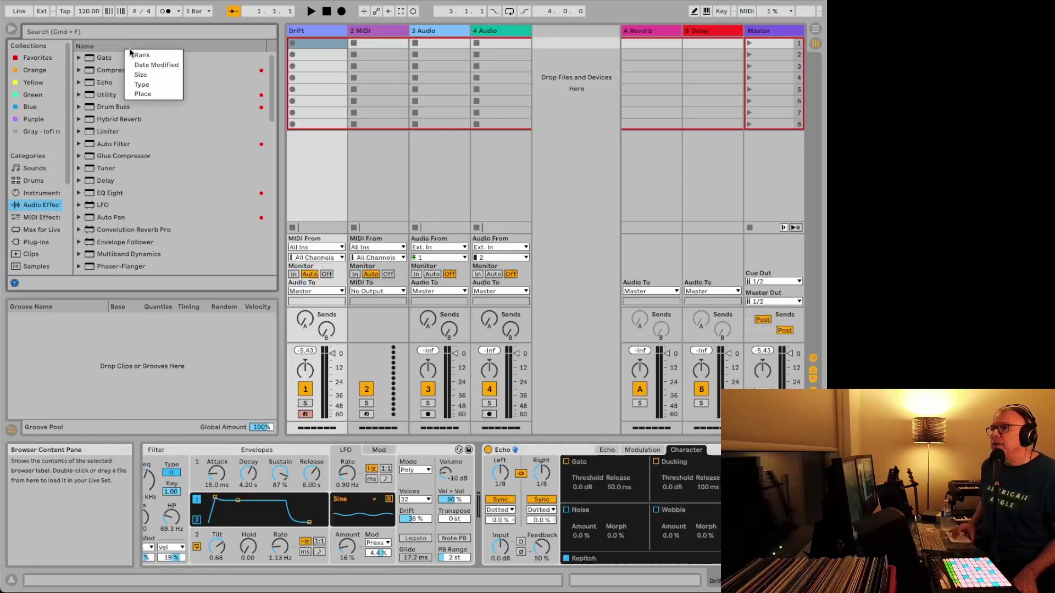
pyautogui.click(137, 55)
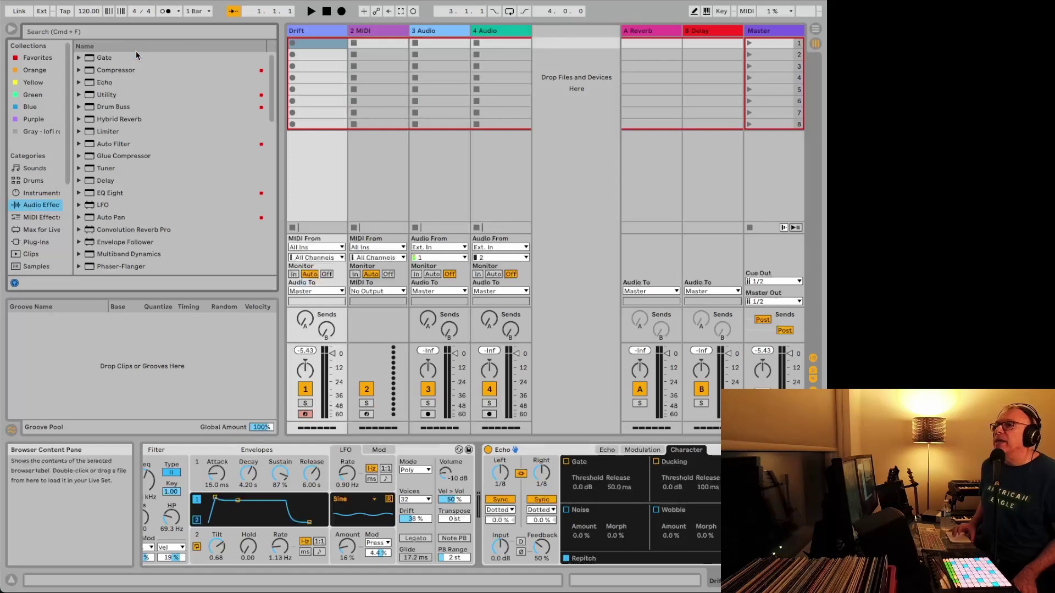
pyautogui.rightClick(200, 46)
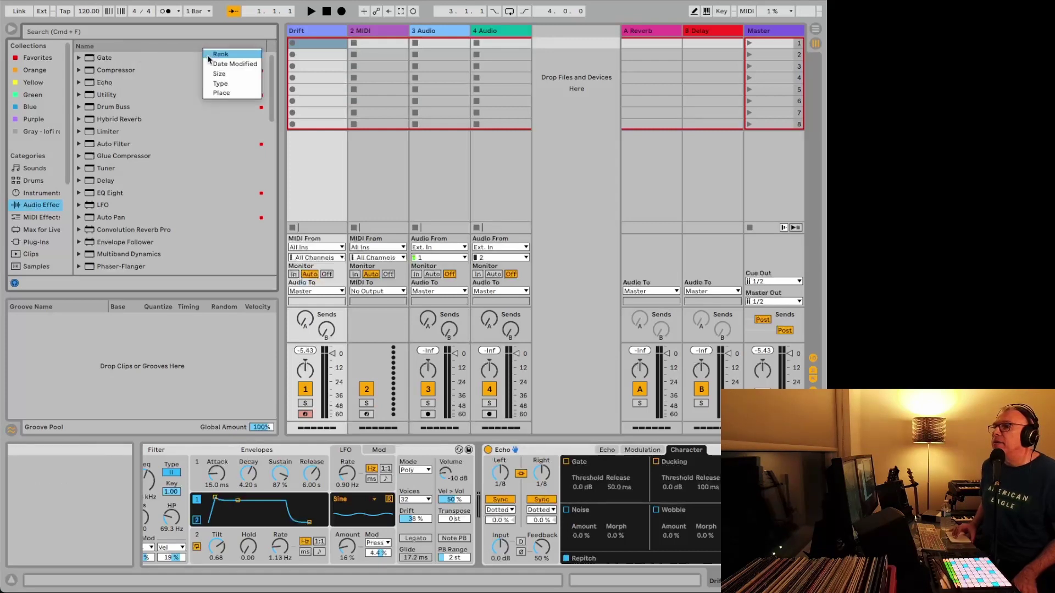
pyautogui.click(209, 52)
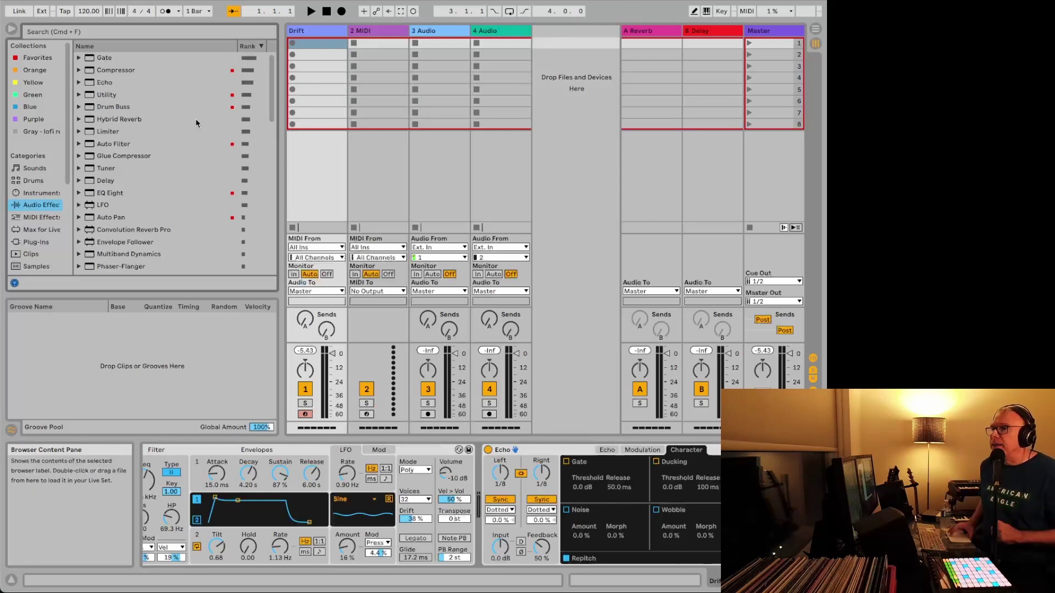
pyautogui.rightClick(231, 73)
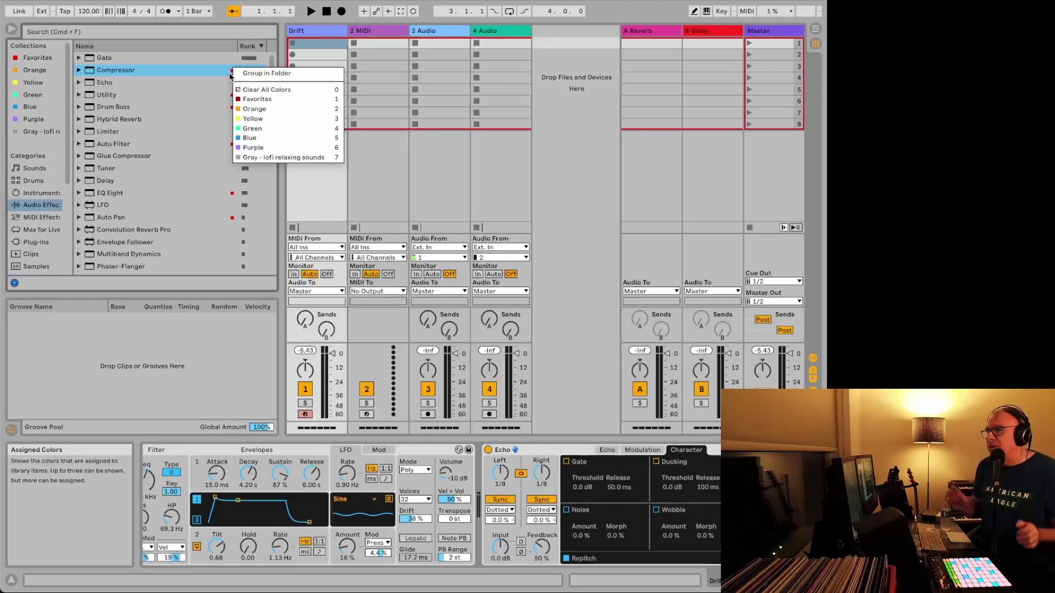
pyautogui.click(158, 77)
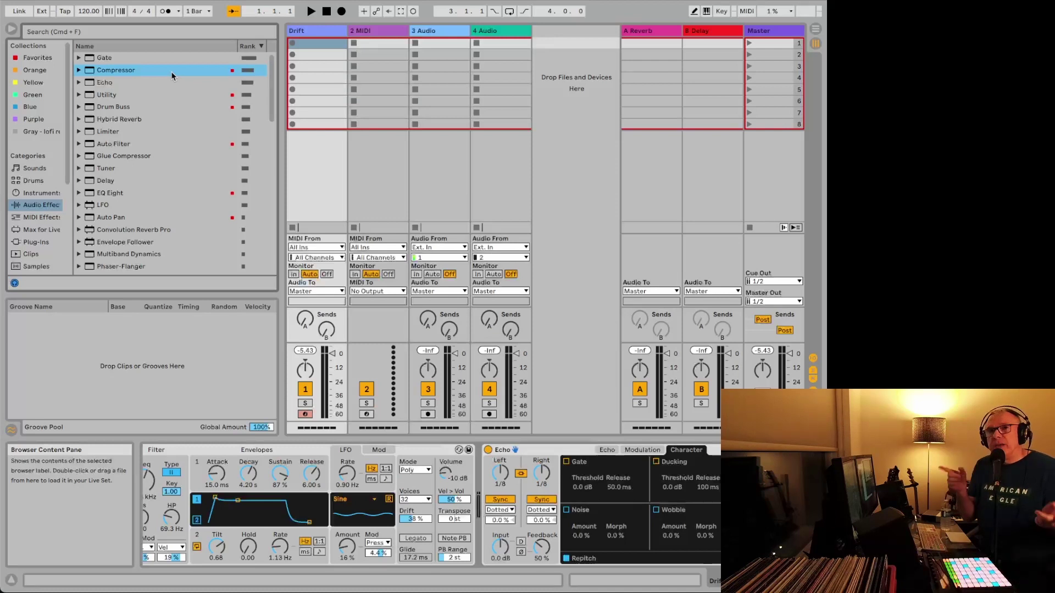
# - Flip the Rank column's sort order and scroll through the reordered Audio Effects list
pyautogui.click(250, 46)
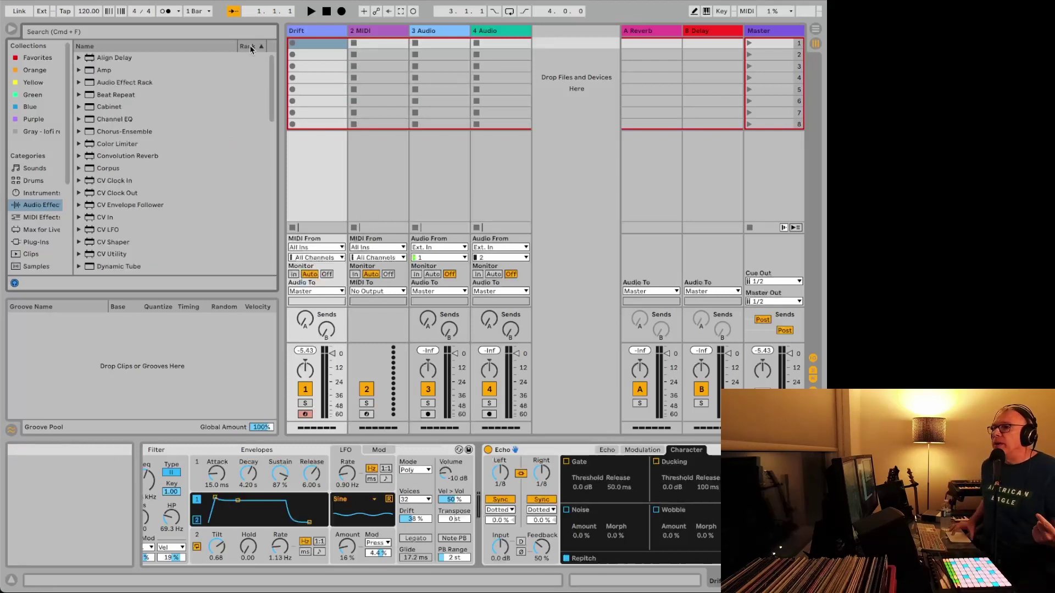
pyautogui.scroll(-5, 185, 130)
pyautogui.scroll(-7, 186, 130)
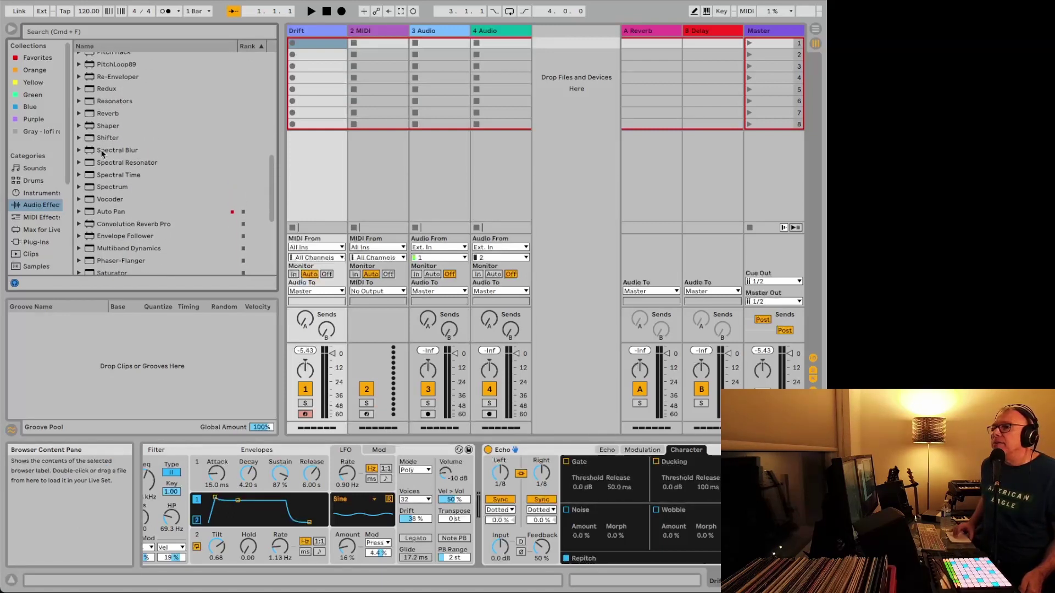
pyautogui.scroll(1, 115, 123)
pyautogui.scroll(4, 115, 123)
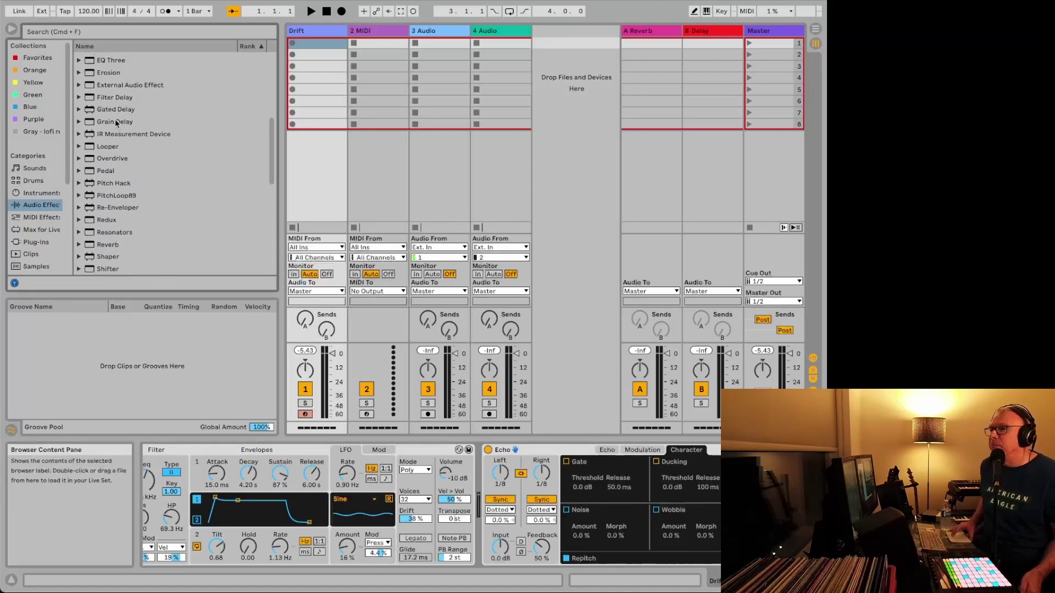
pyautogui.scroll(4, 115, 123)
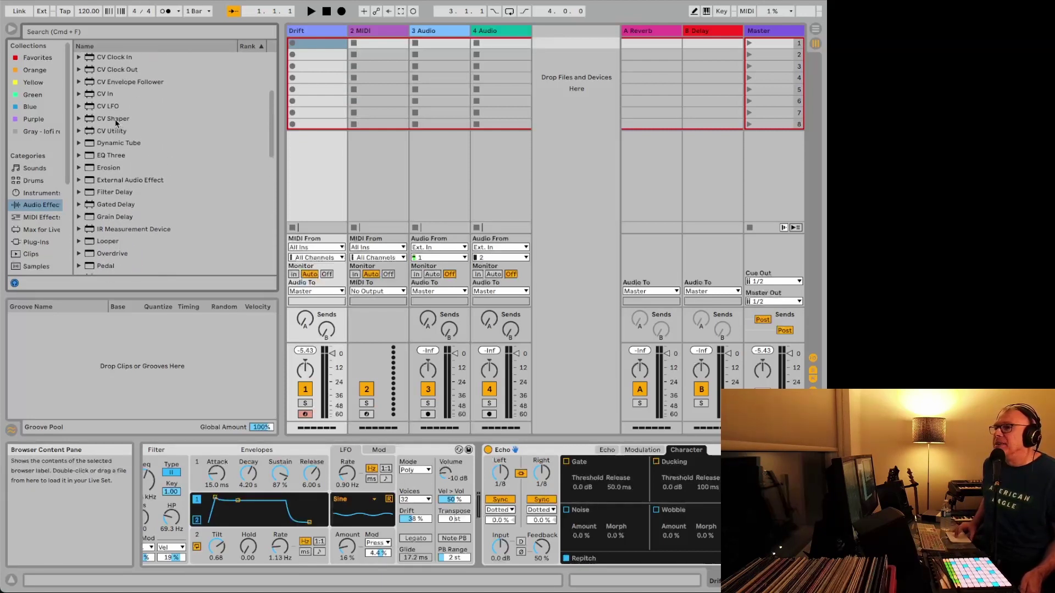
pyautogui.scroll(2, 116, 123)
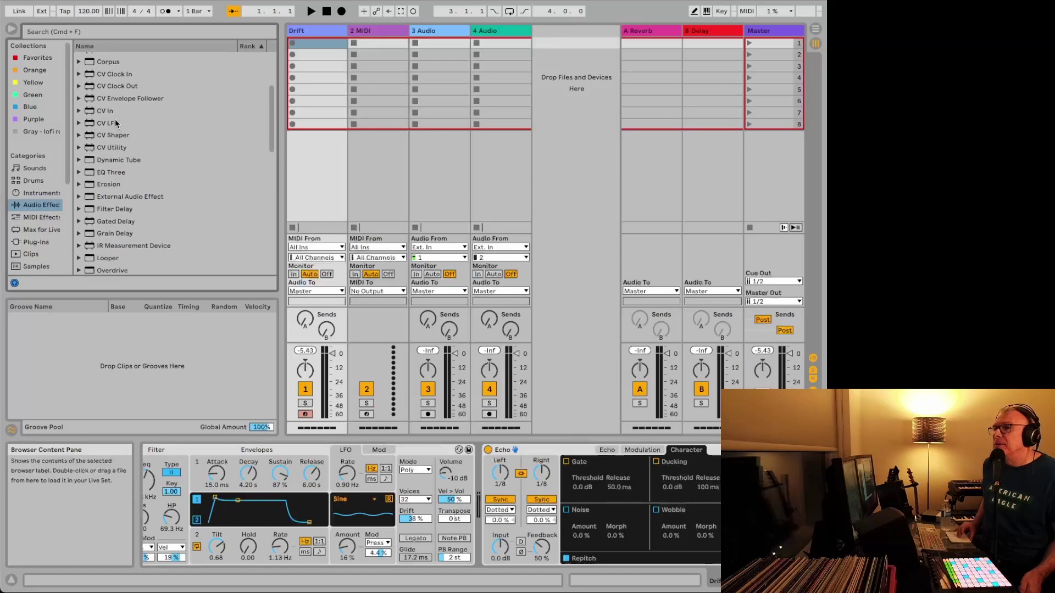
pyautogui.scroll(-10, 115, 122)
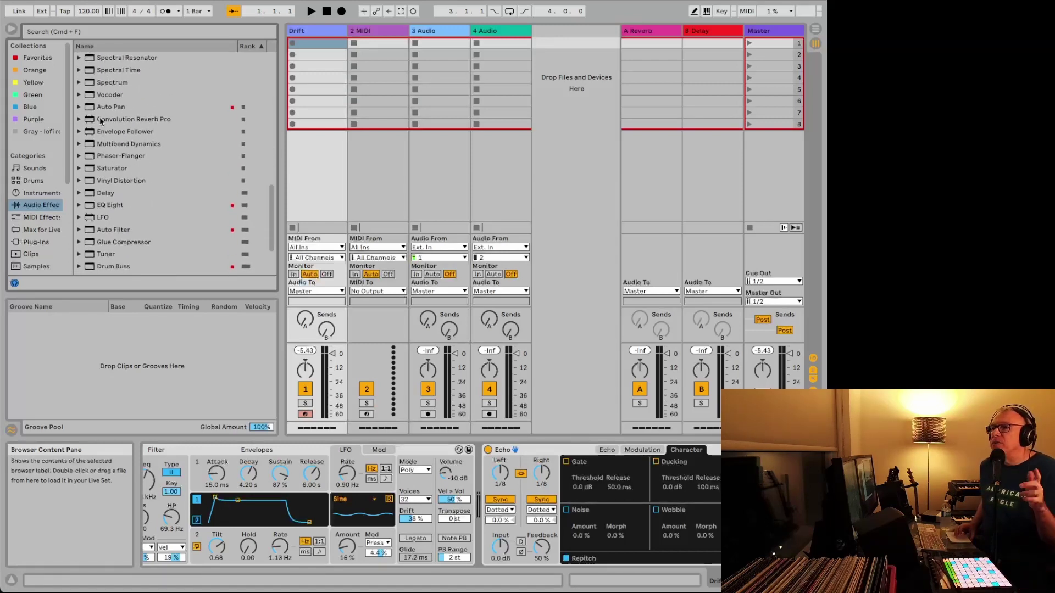
pyautogui.scroll(-3, 123, 120)
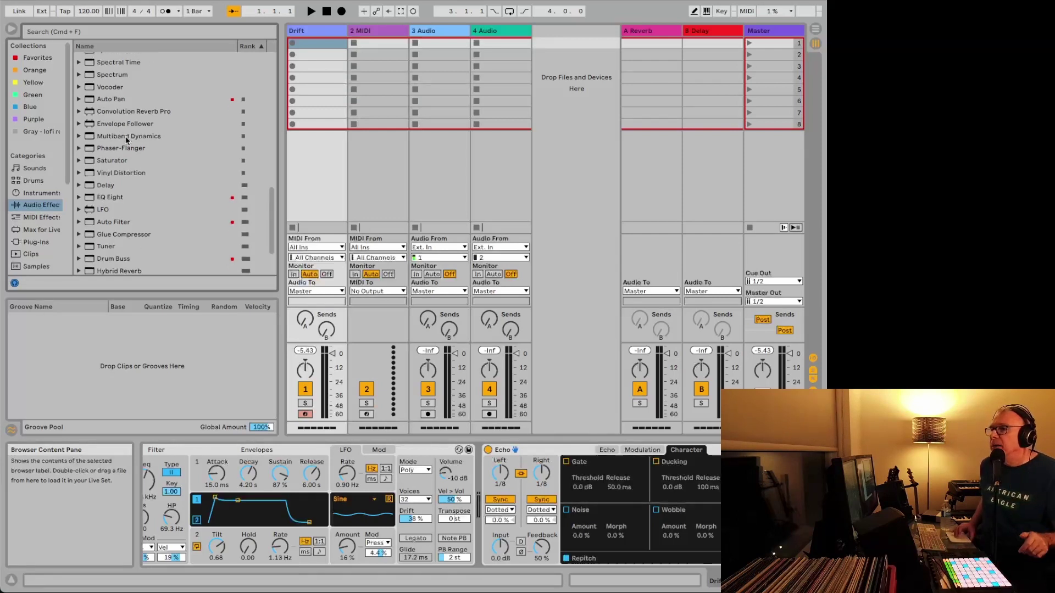
pyautogui.scroll(15, 126, 140)
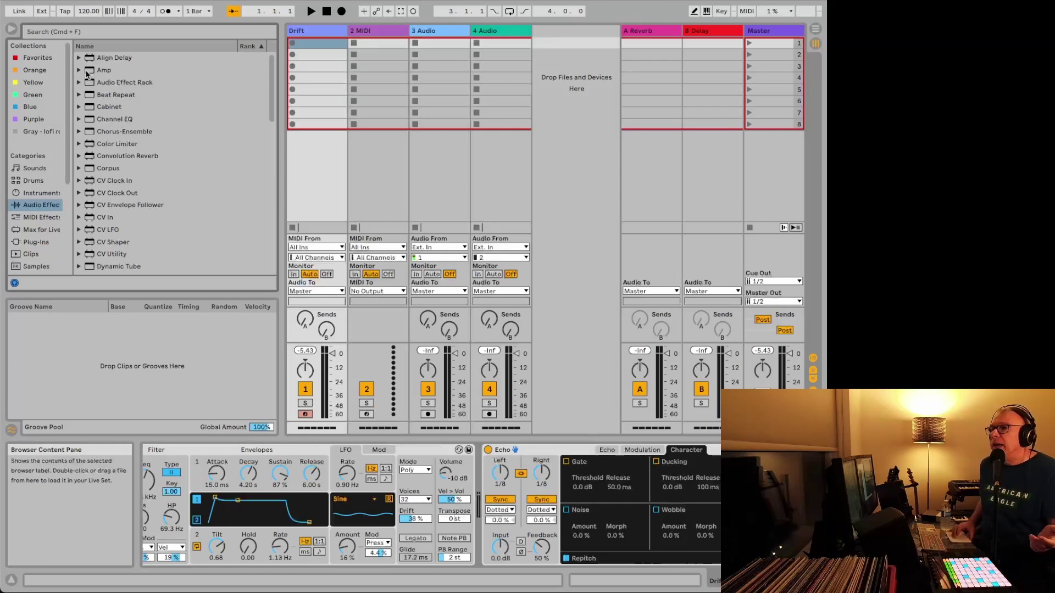
# - Add a Rank column to the Instruments list, sort most-used first, then return to Audio Effects
pyautogui.click(42, 193)
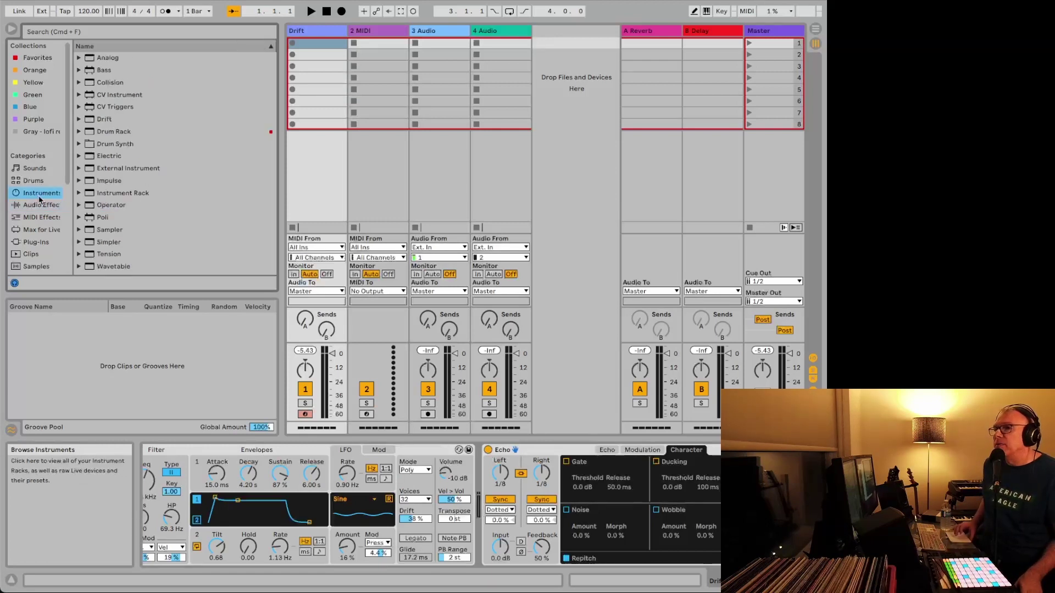
pyautogui.rightClick(213, 49)
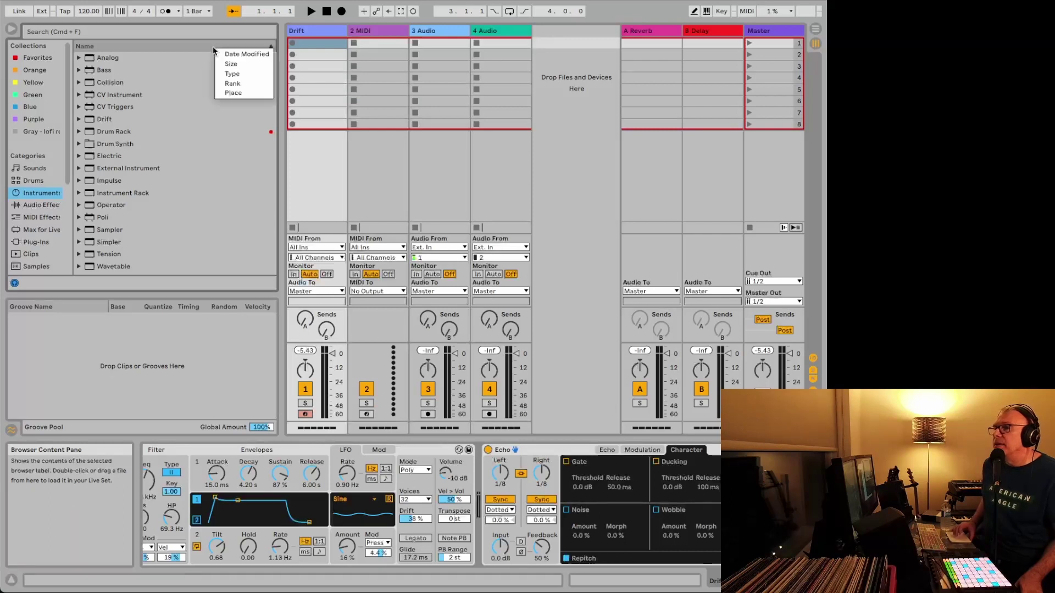
pyautogui.click(236, 84)
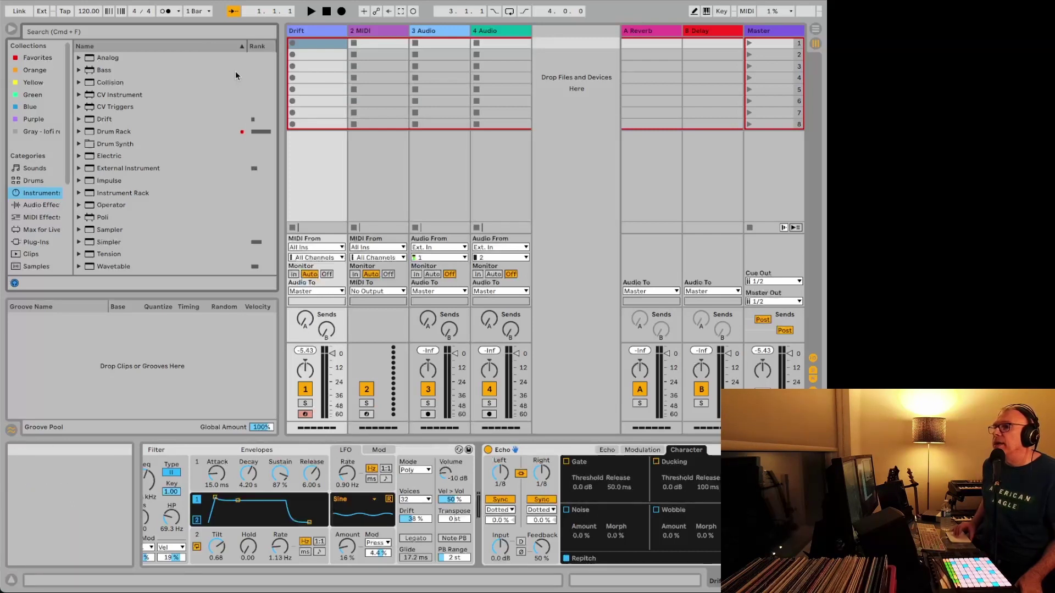
pyautogui.click(260, 47)
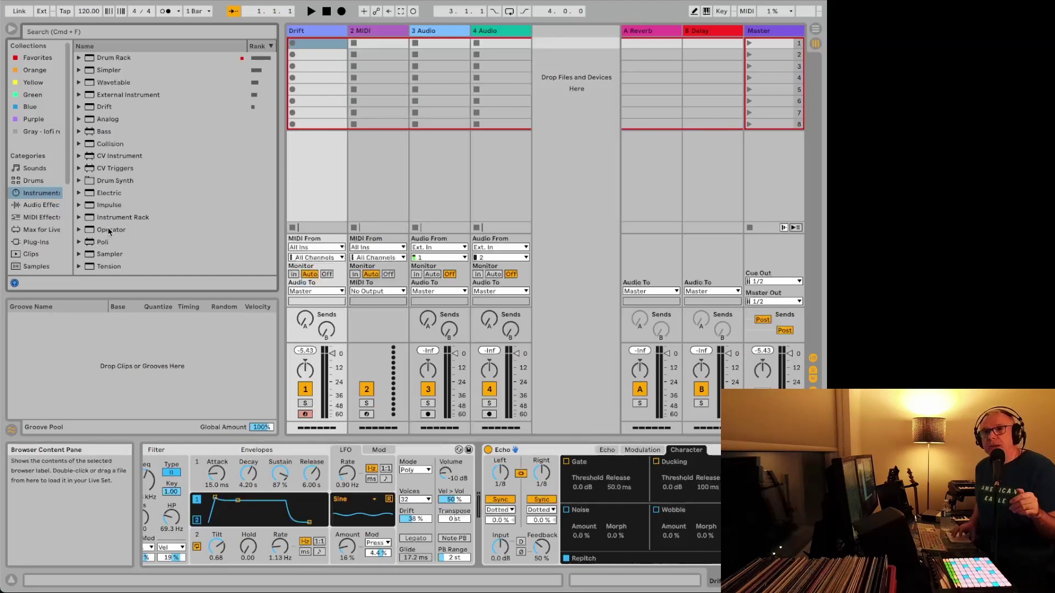
pyautogui.click(41, 205)
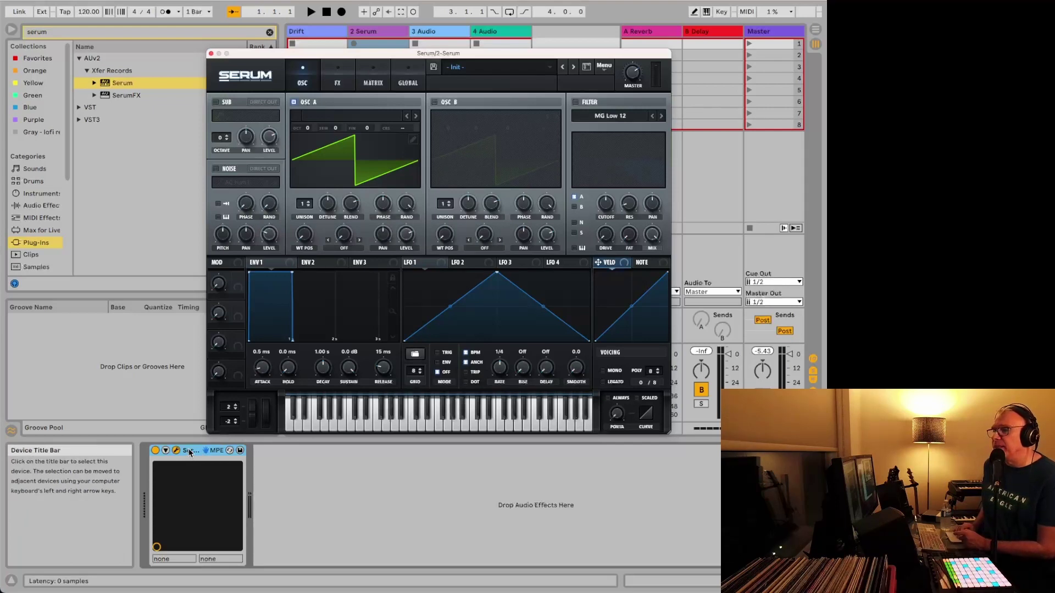
# - Group Serum on track 2 into an Instrument Rack and show its eight macro knobs
pyautogui.rightClick(190, 452)
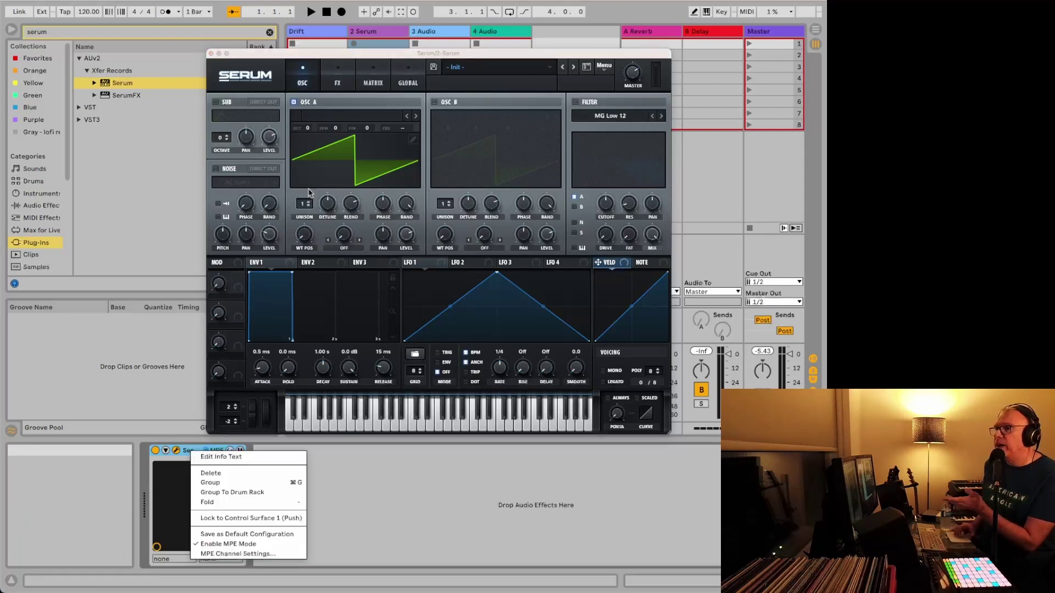
pyautogui.click(209, 483)
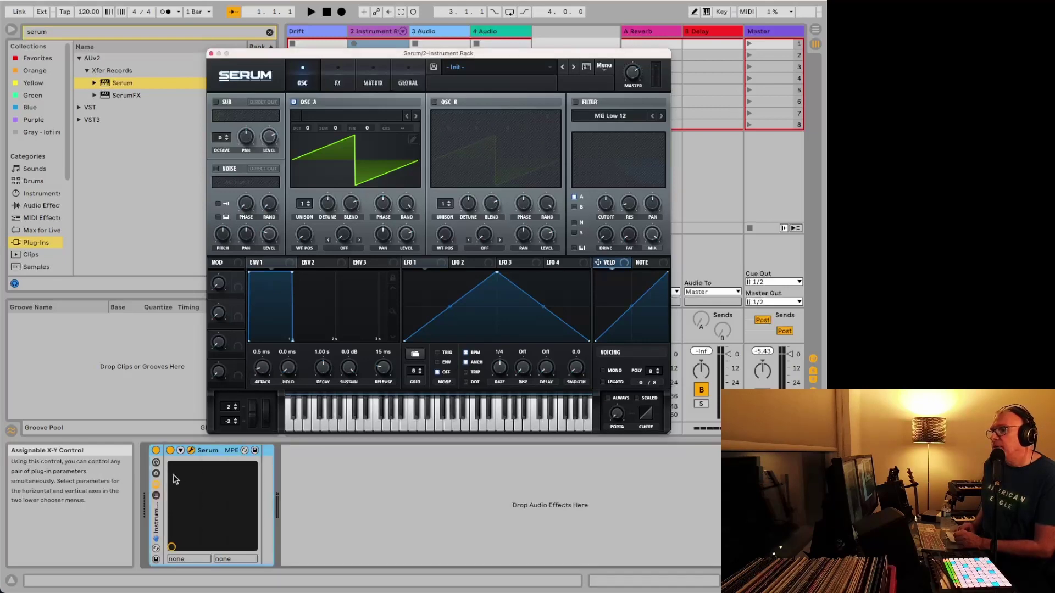
pyautogui.click(156, 465)
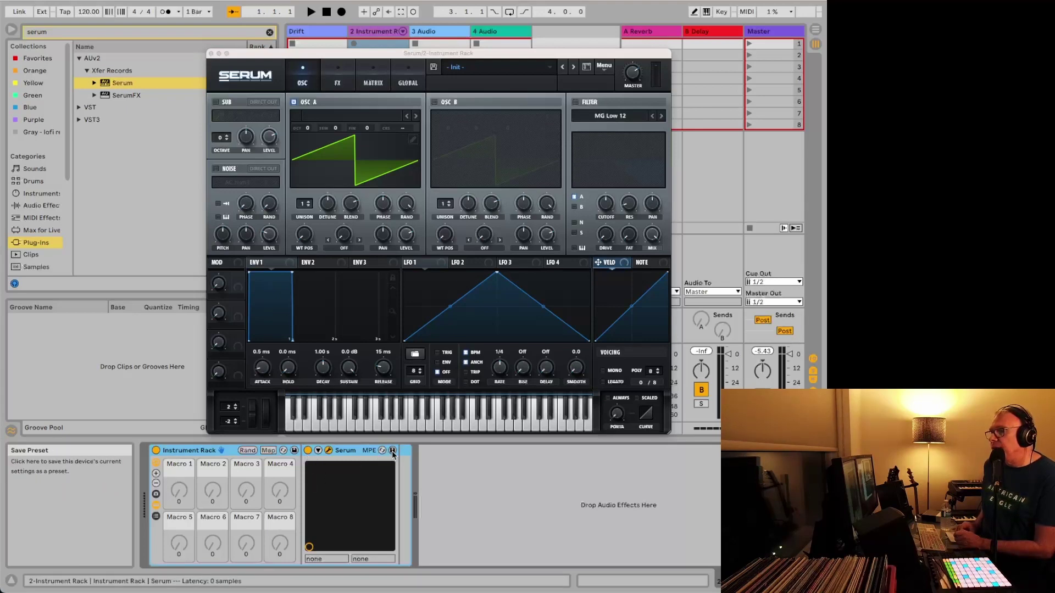
# - In Map mode, add Serum's B detune, B warp, filter drive, A detune, A WTPos, A warp and A level parameters
pyautogui.click(263, 451)
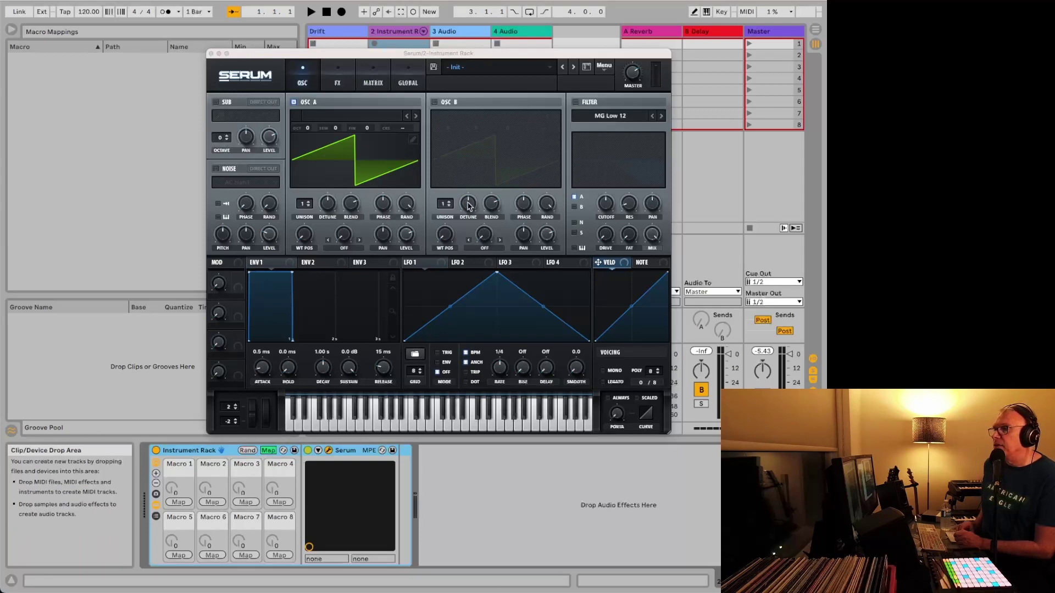
pyautogui.moveTo(468, 204)
pyautogui.mouseDown()
pyautogui.moveTo(460, 157)
pyautogui.moveTo(464, 192)
pyautogui.mouseUp()
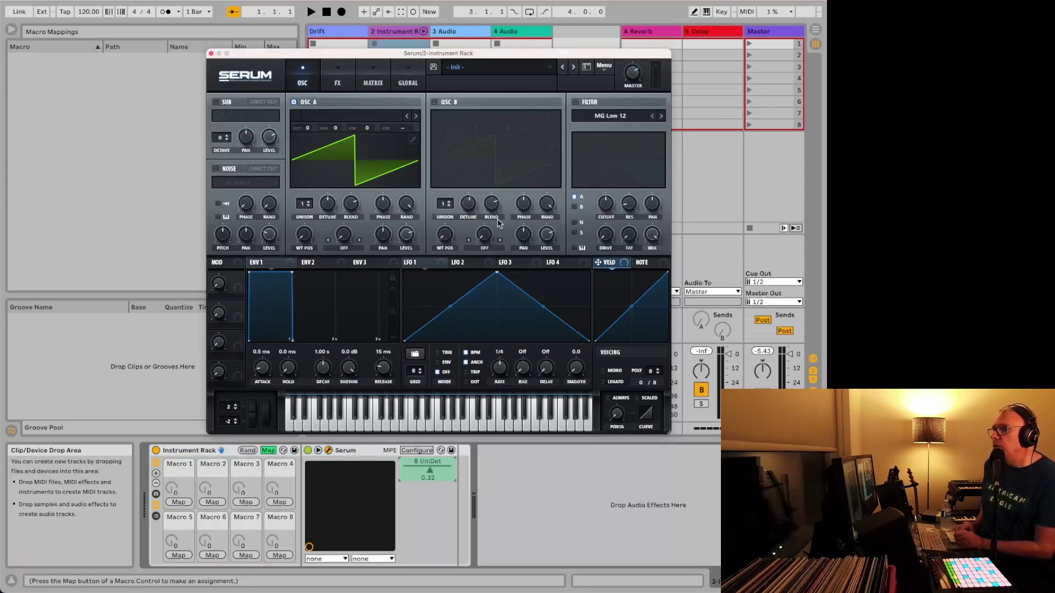
pyautogui.moveTo(485, 238); pyautogui.dragTo(488, 205)
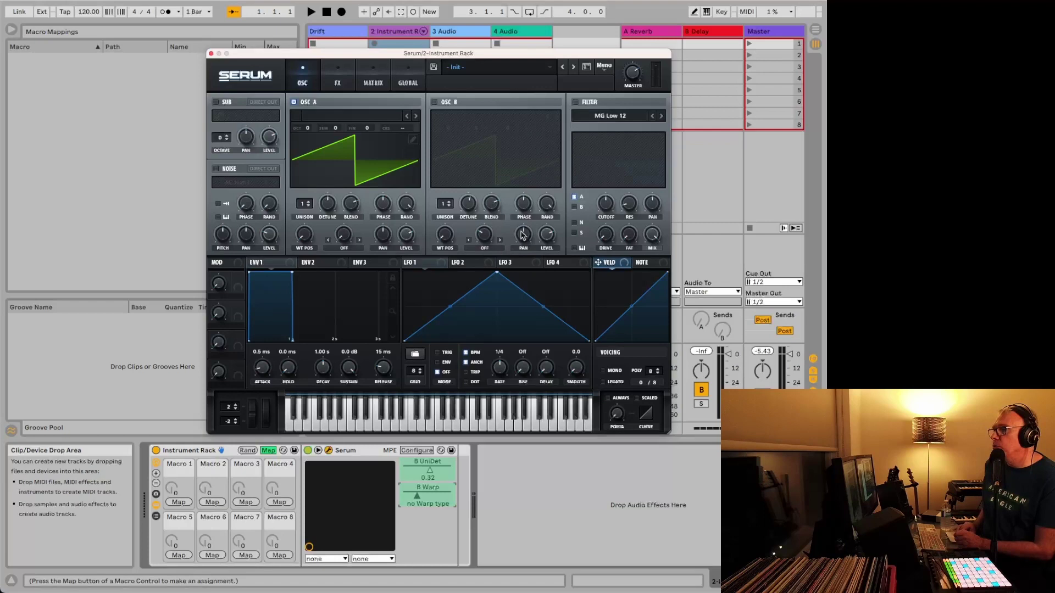
pyautogui.moveTo(602, 241); pyautogui.dragTo(593, 204)
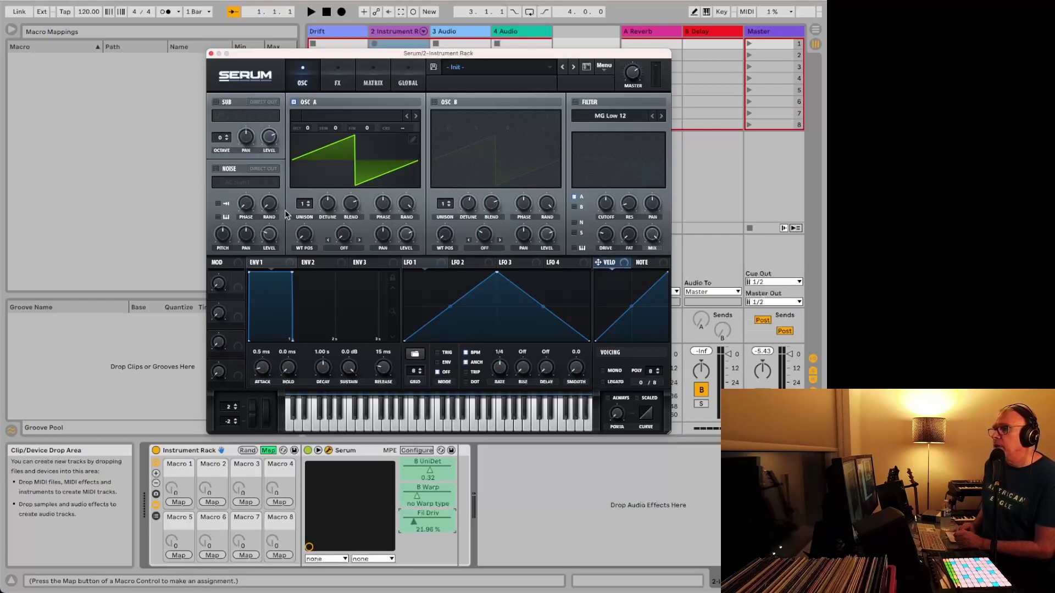
pyautogui.moveTo(322, 202); pyautogui.dragTo(325, 201)
pyautogui.moveTo(305, 236); pyautogui.dragTo(306, 194)
pyautogui.moveTo(344, 237); pyautogui.dragTo(347, 165)
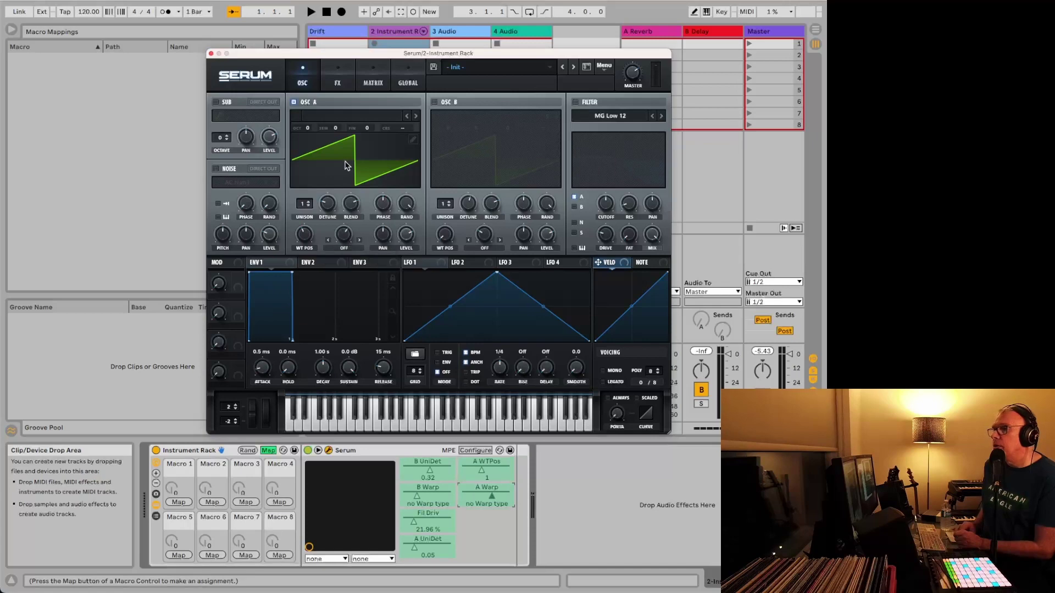
pyautogui.click(405, 238)
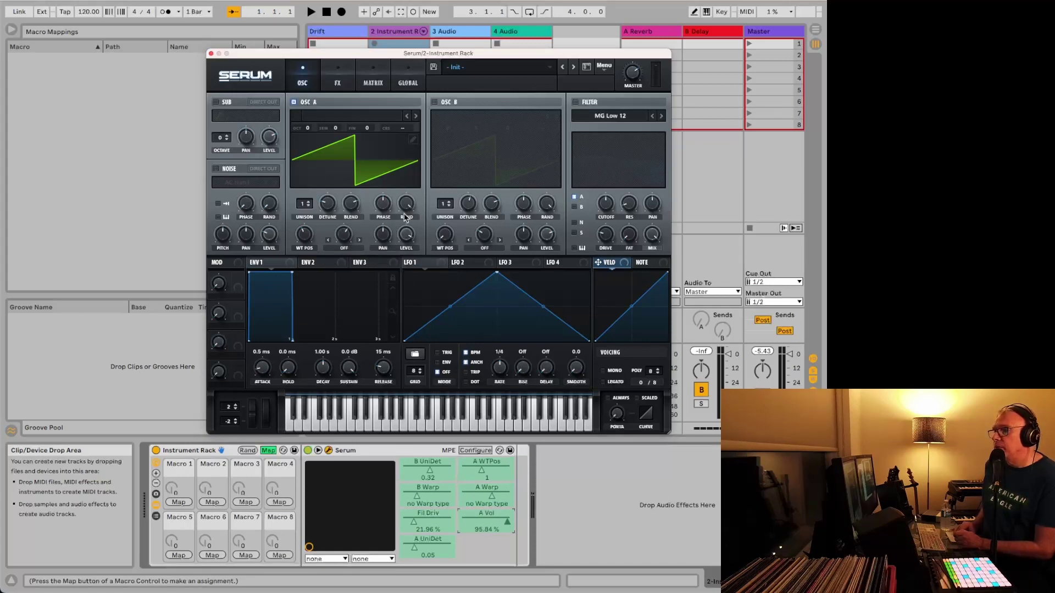
# - Try B Warp on Macros 1 and 2, then leave it unmapped
pyautogui.click(437, 501)
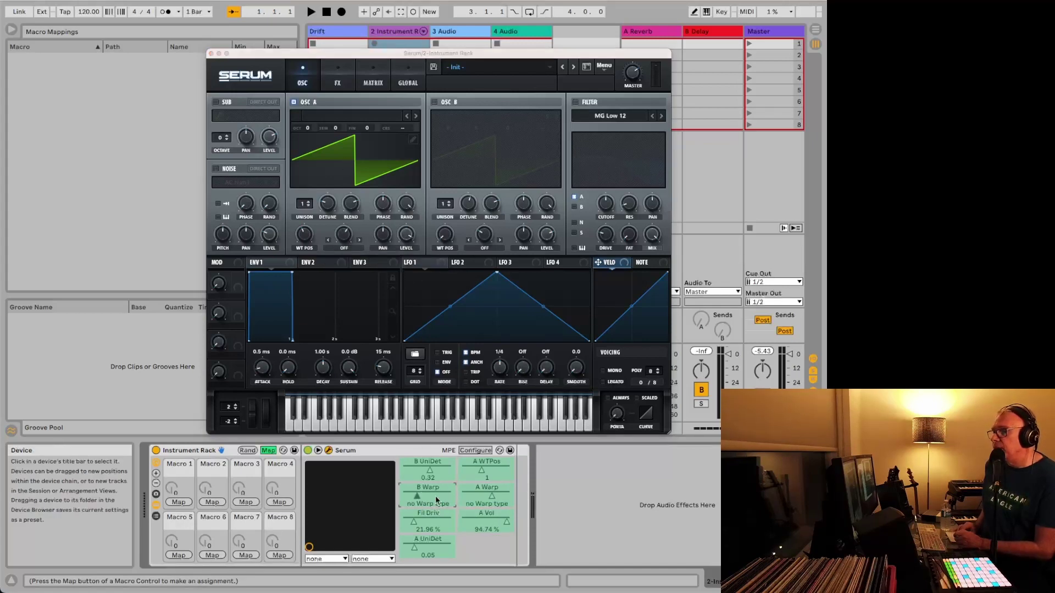
pyautogui.click(185, 503)
pyautogui.click(185, 503)
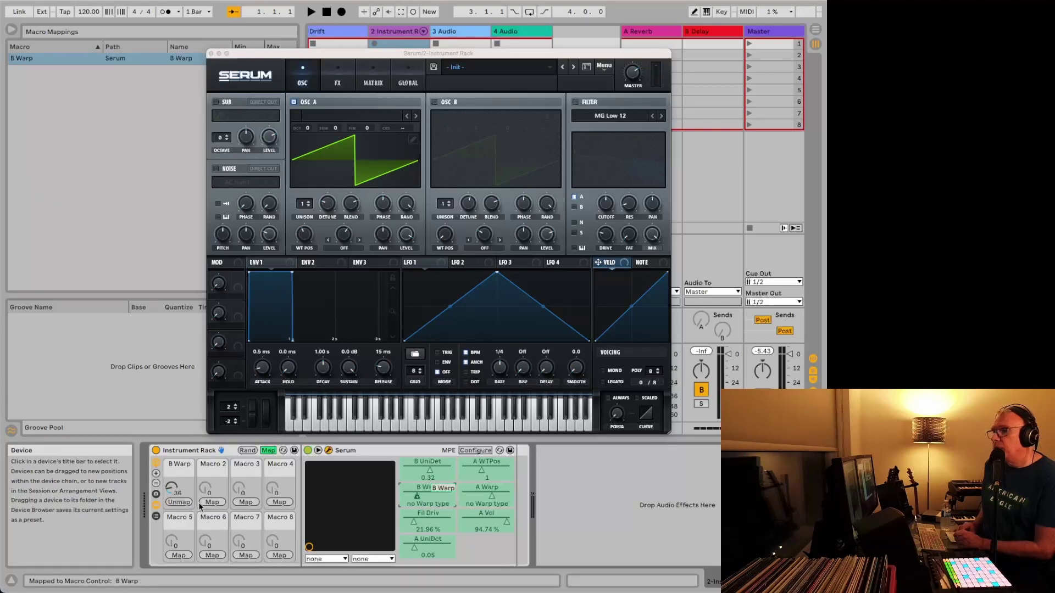
pyautogui.click(209, 503)
pyautogui.click(206, 503)
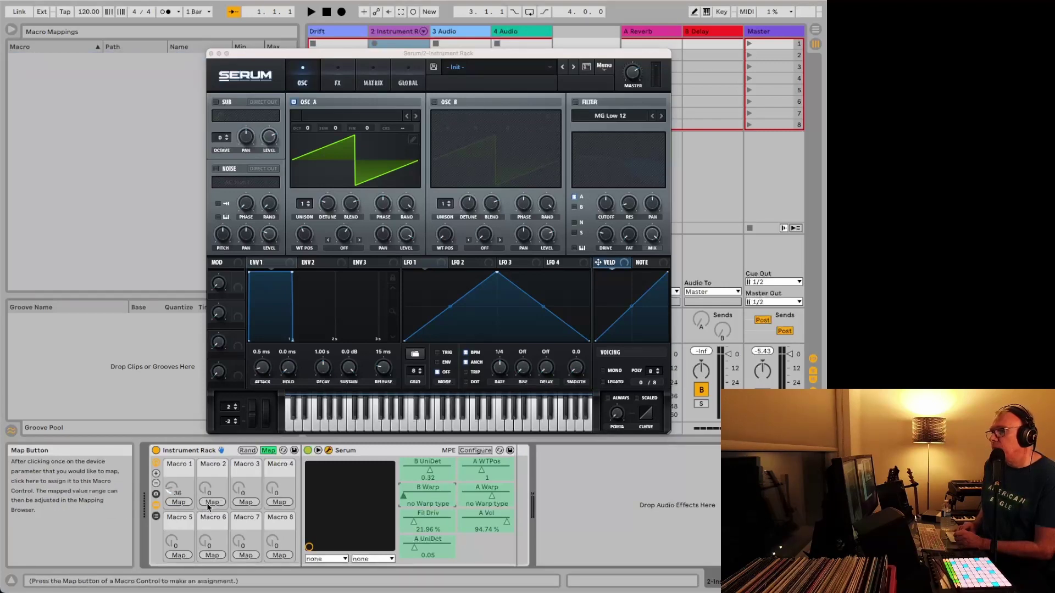
# - Map A Warp to Macro 3, A WTPos to Macro 5 and A Vol to Macro 6
pyautogui.click(479, 490)
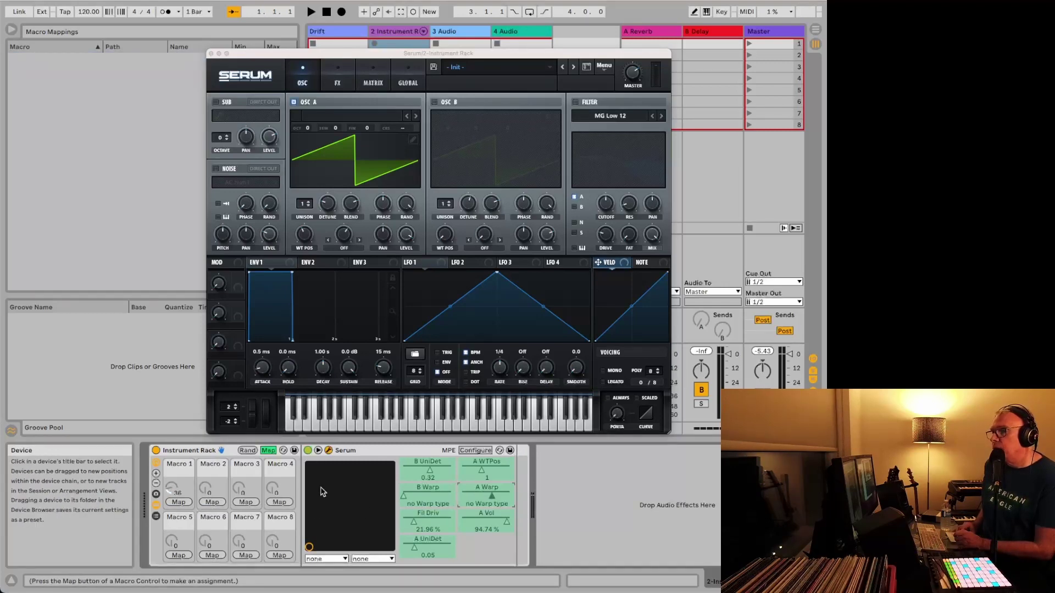
pyautogui.click(242, 503)
pyautogui.click(481, 471)
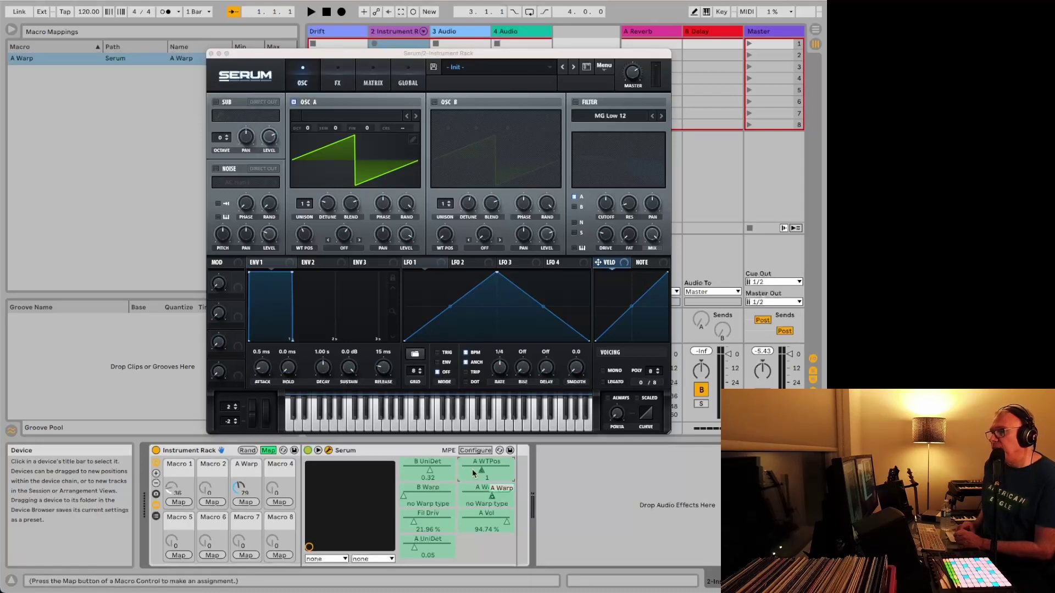
pyautogui.click(280, 502)
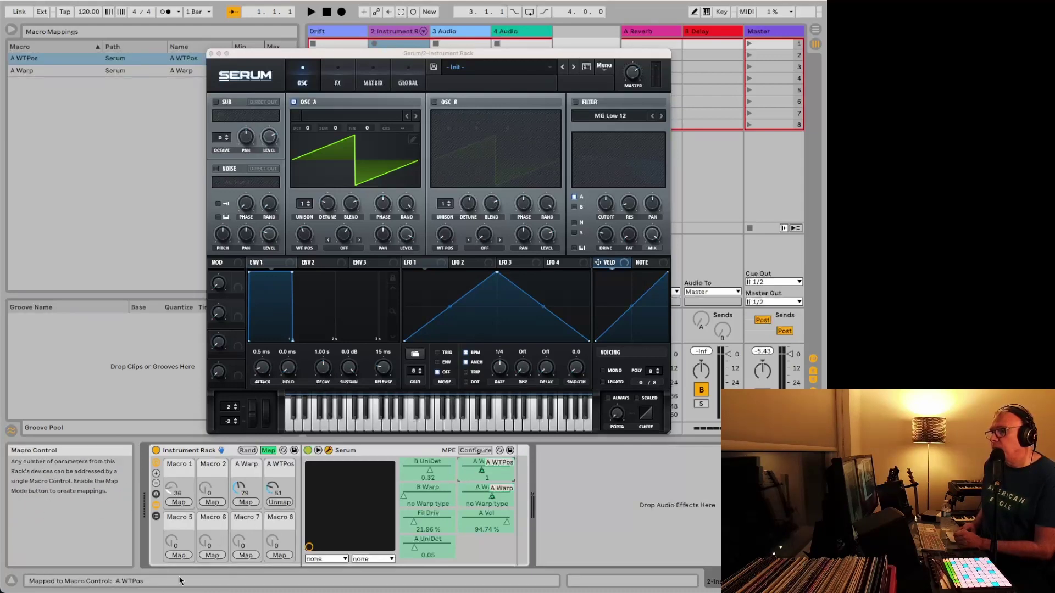
pyautogui.click(177, 555)
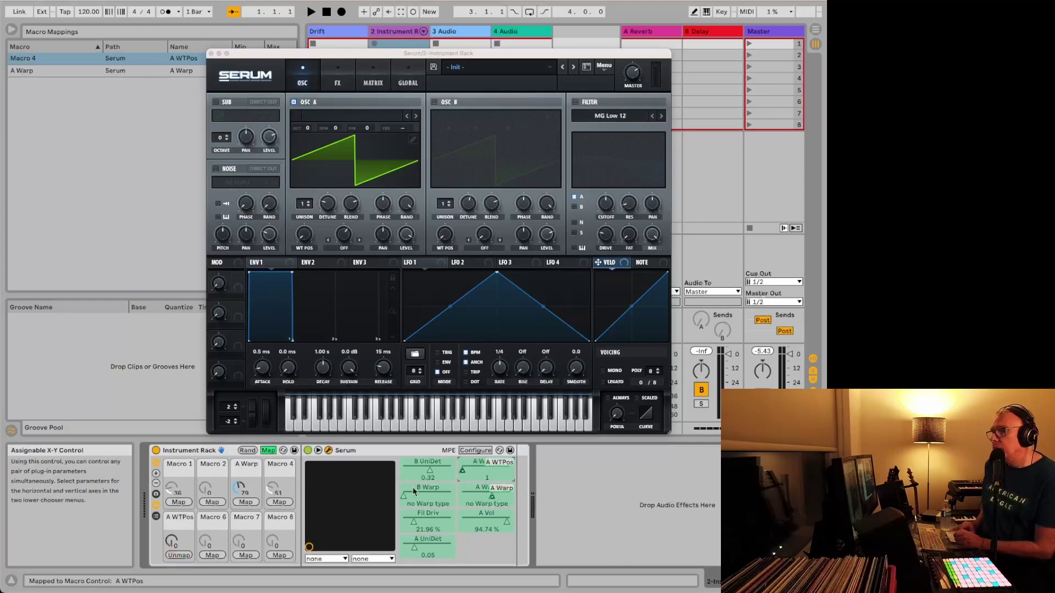
pyautogui.click(476, 532)
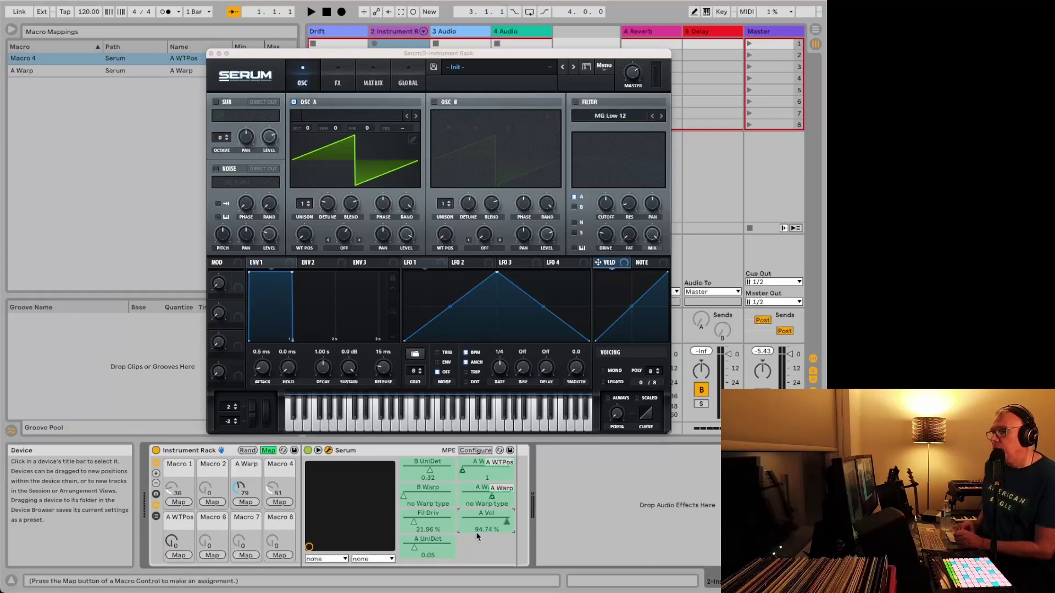
pyautogui.click(212, 555)
# - Map A UniDet to Macro 2 instead of Macro 7 and raise it to about 0.35
pyautogui.click(428, 545)
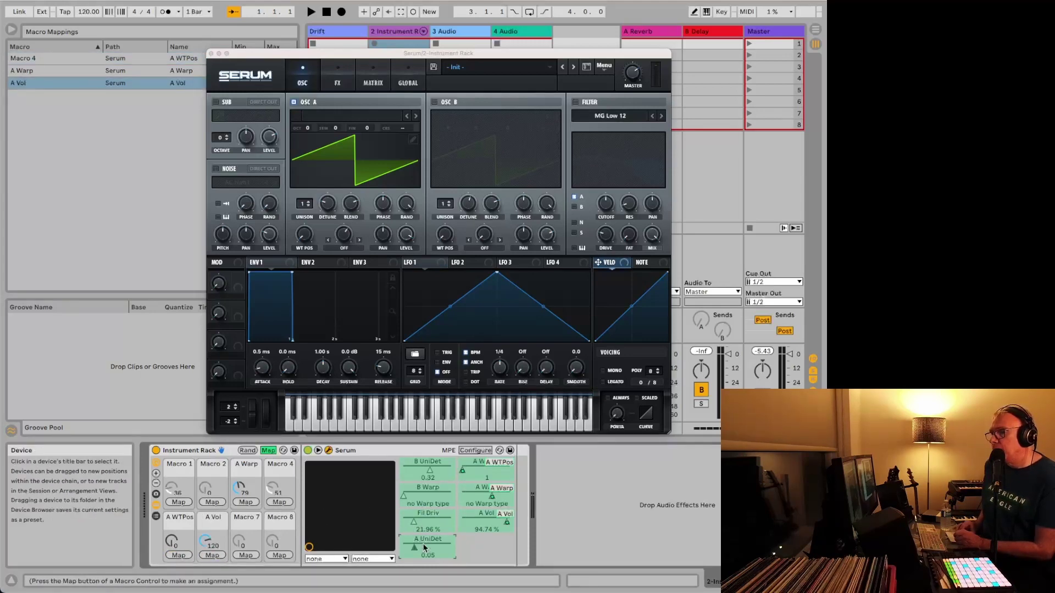
pyautogui.click(242, 556)
pyautogui.click(243, 556)
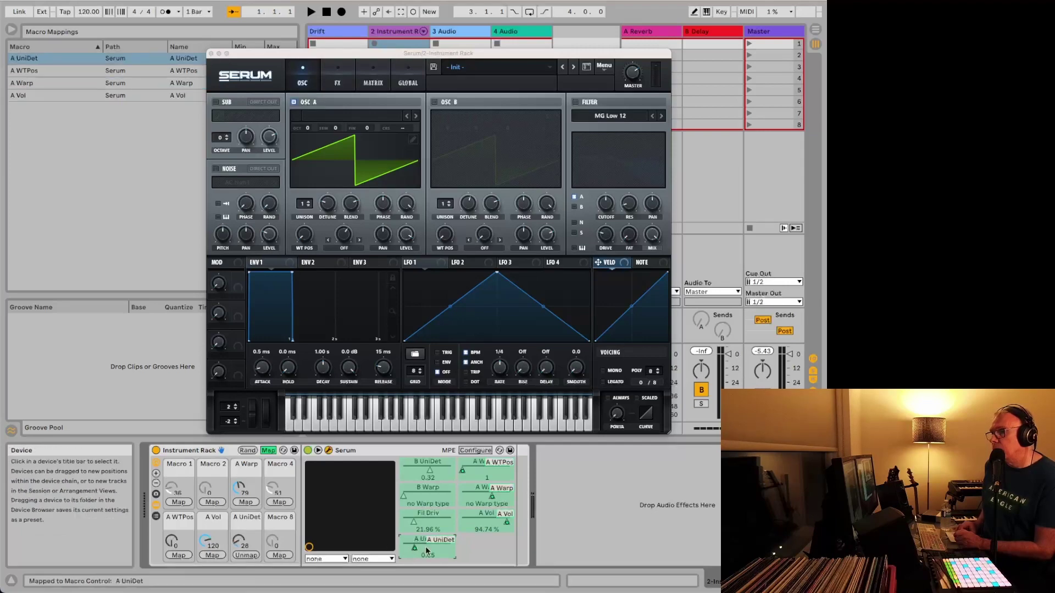
pyautogui.click(212, 502)
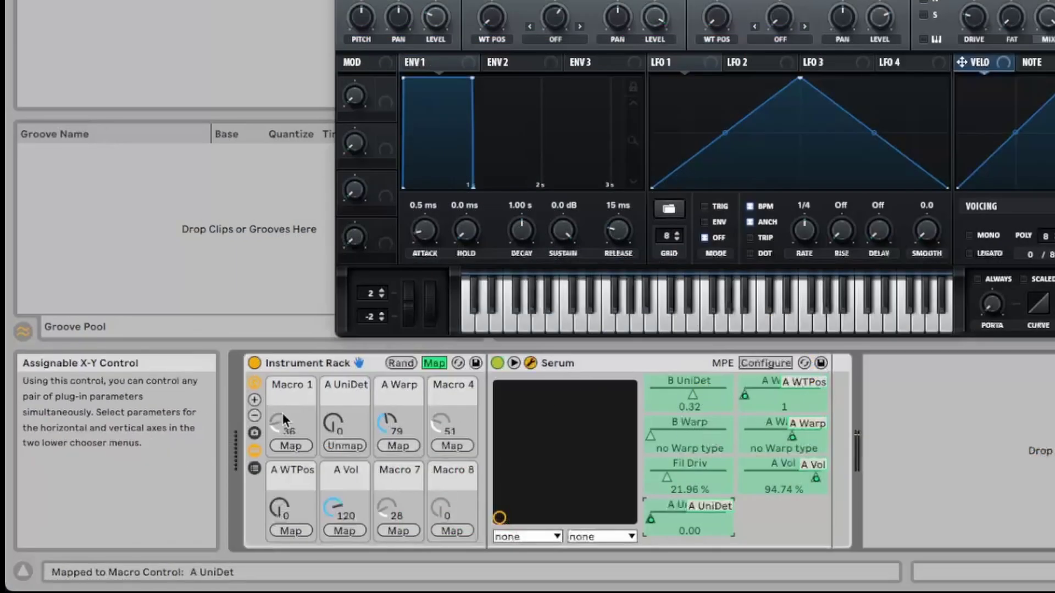
pyautogui.moveTo(331, 433); pyautogui.dragTo(331, 418)
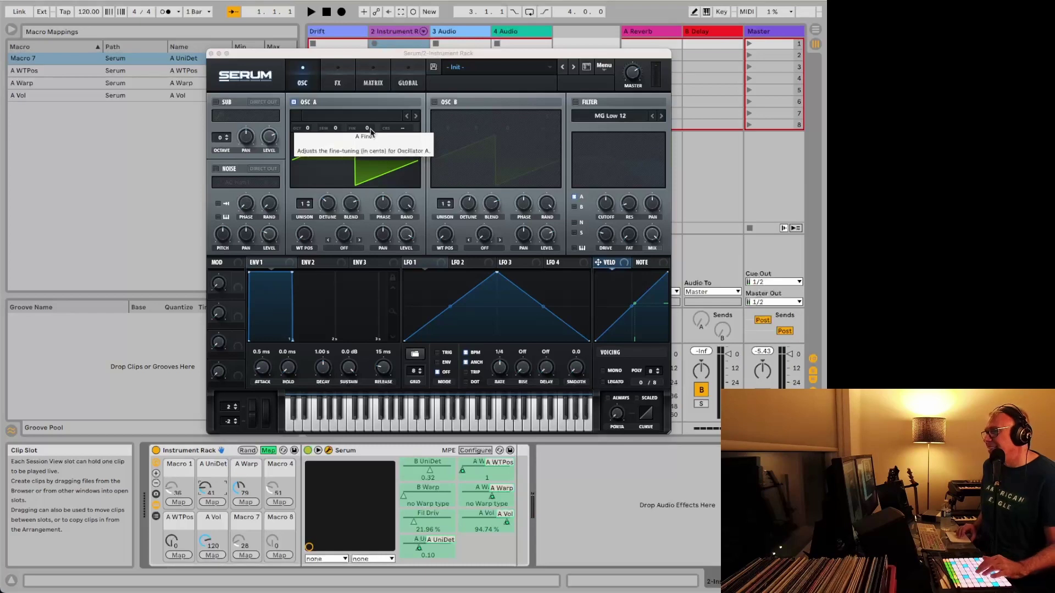
# - Turn on Serum's OSC B, exit Map mode and load the Spectral > Electric Guitar wavetable
pyautogui.click(434, 102)
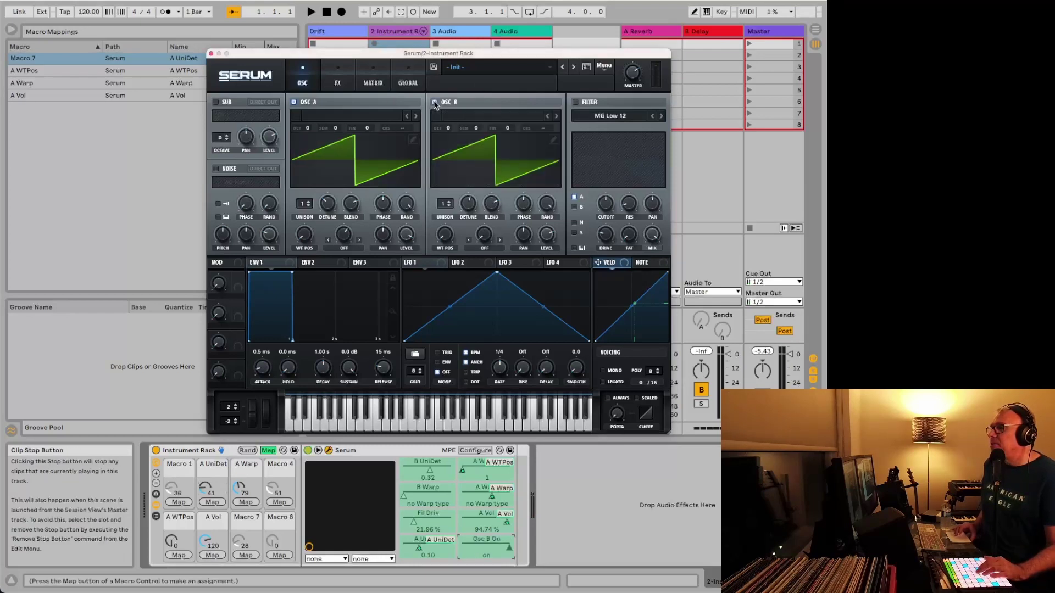
pyautogui.click(268, 450)
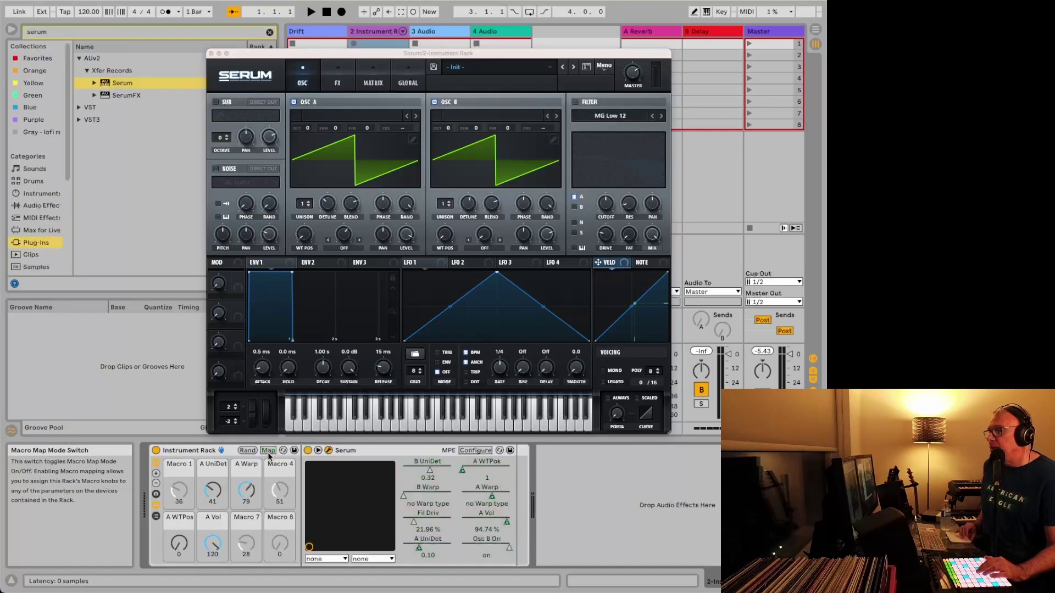
pyautogui.click(491, 120)
pyautogui.moveTo(483, 152)
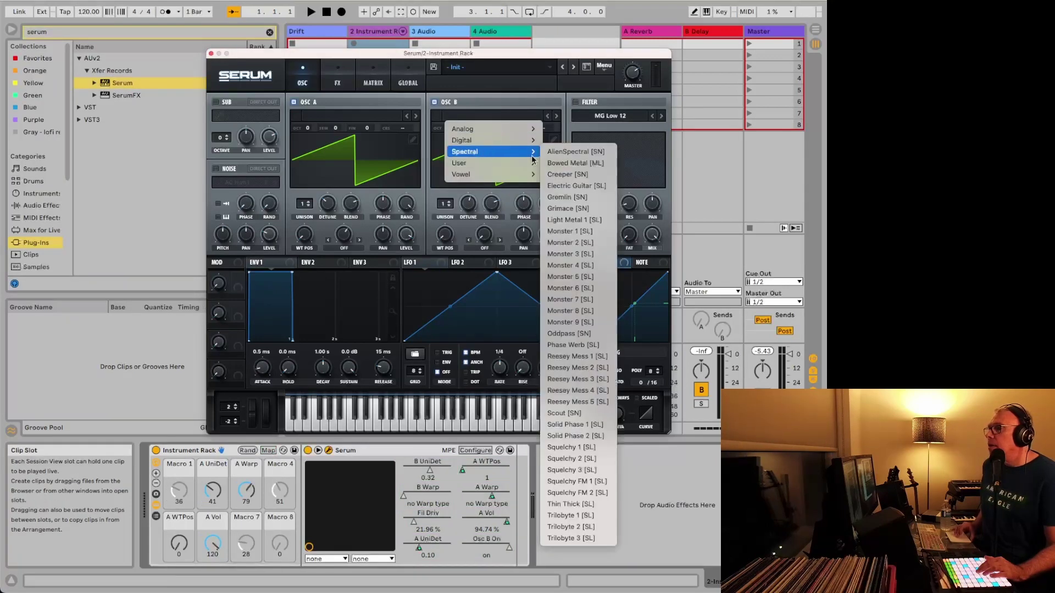
pyautogui.click(577, 186)
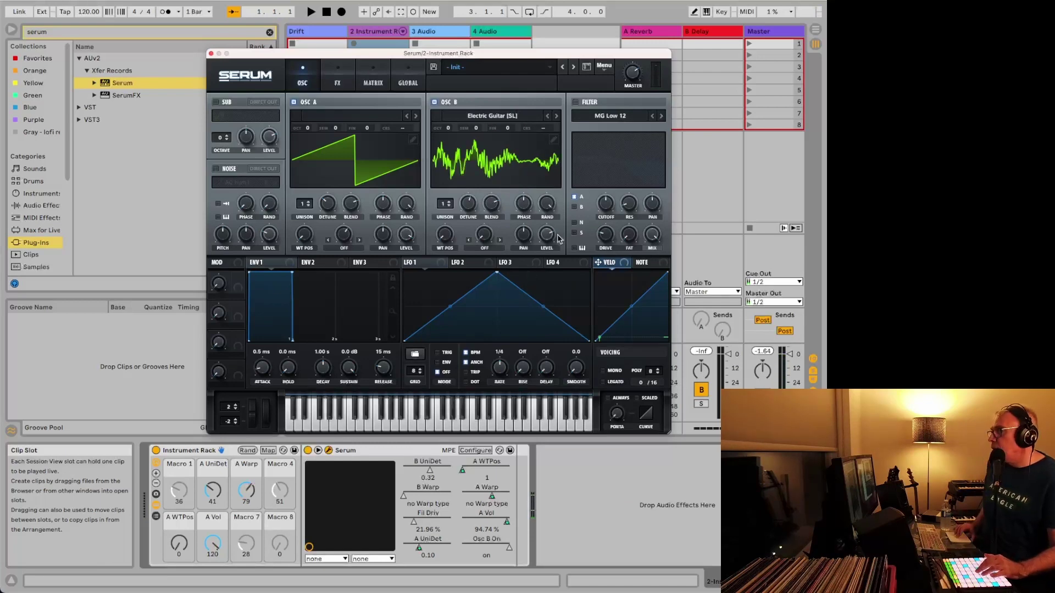
# - Lower Serum's master volume to 48%, enable the filter and set envelope 1 release to 680 ms
pyautogui.moveTo(635, 79)
pyautogui.moveTo(635, 79); pyautogui.dragTo(624, 93)
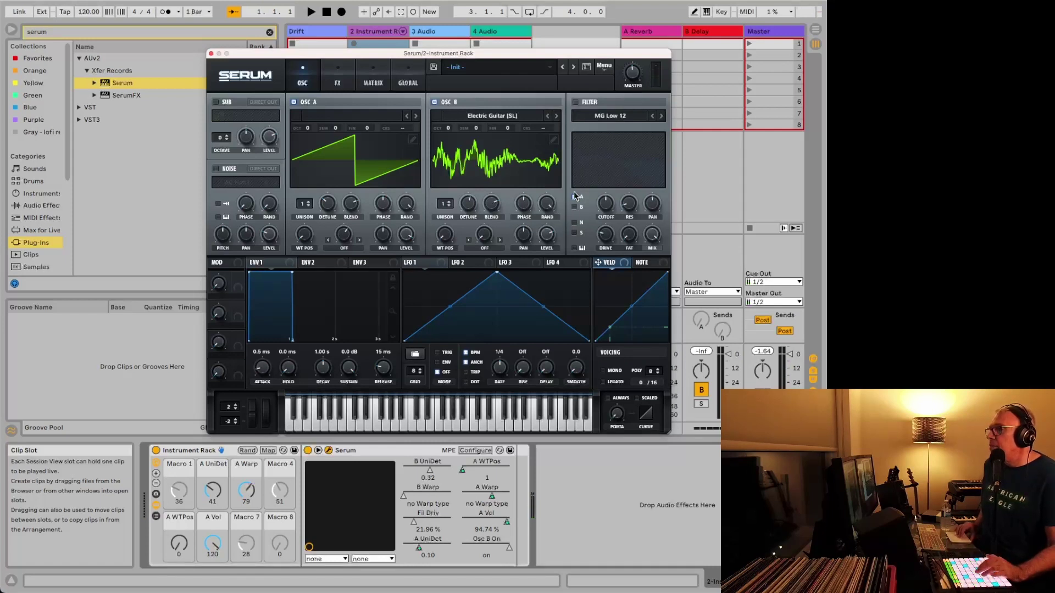
pyautogui.click(576, 102)
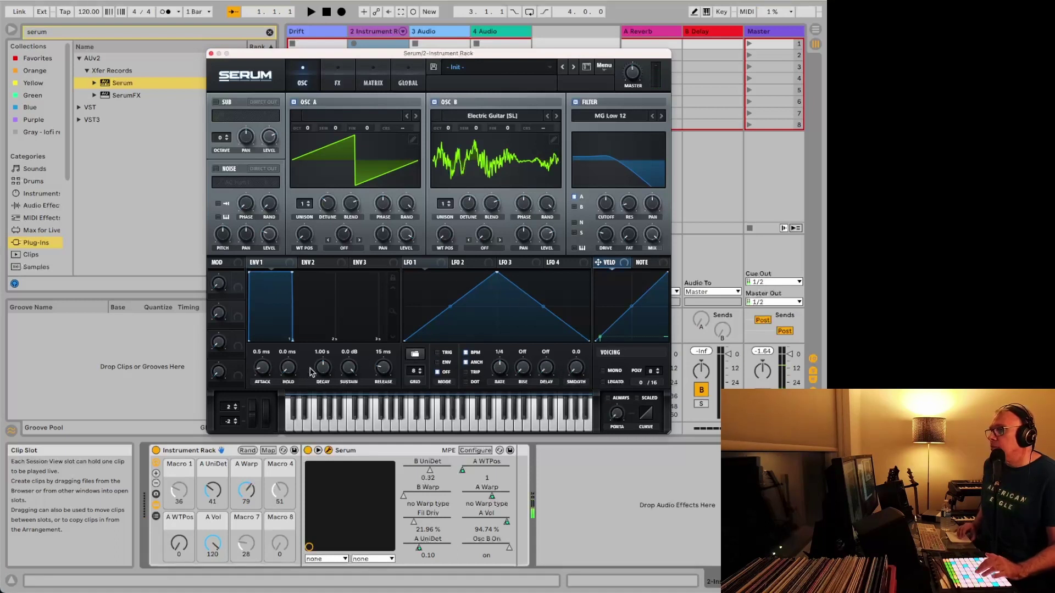
pyautogui.moveTo(383, 368)
pyautogui.moveTo(383, 368); pyautogui.dragTo(377, 336)
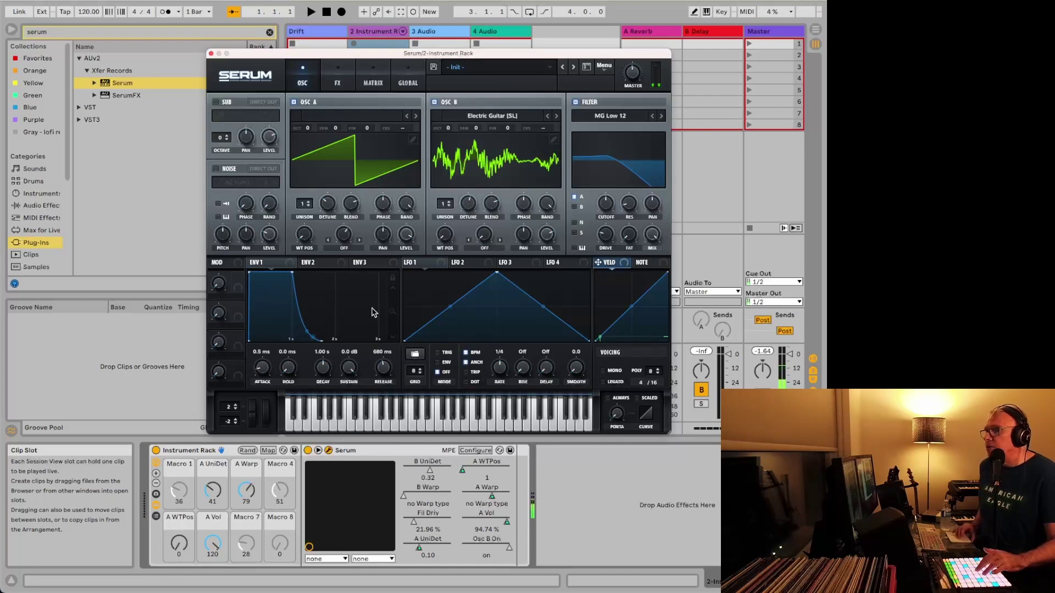
# - Randomize the rack macros repeatedly until A UniDet 42, A Warp 28, A WTPos 48, A Vol 3
pyautogui.click(244, 451)
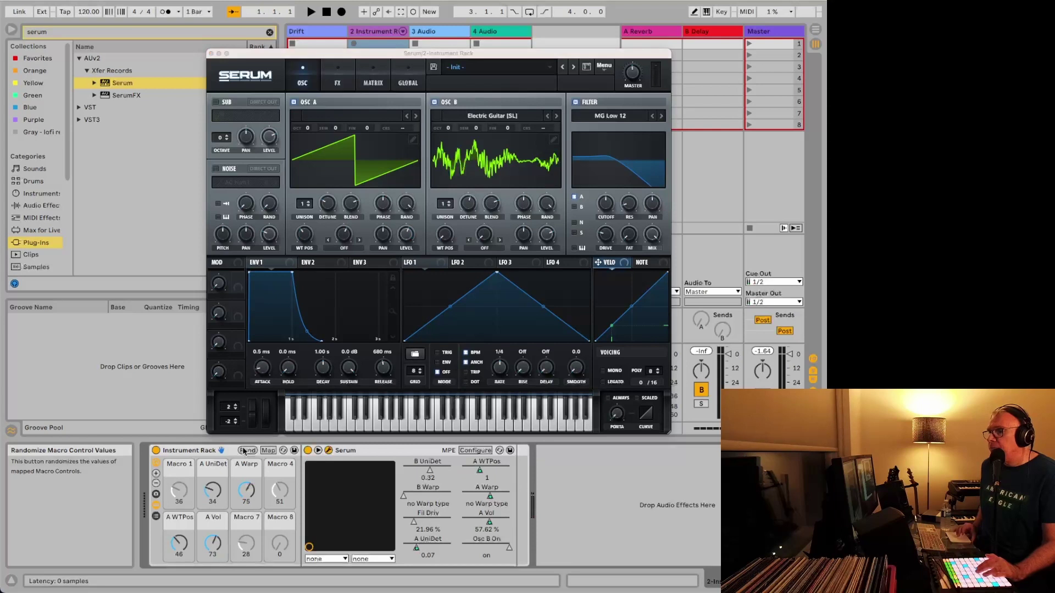
pyautogui.click(244, 452)
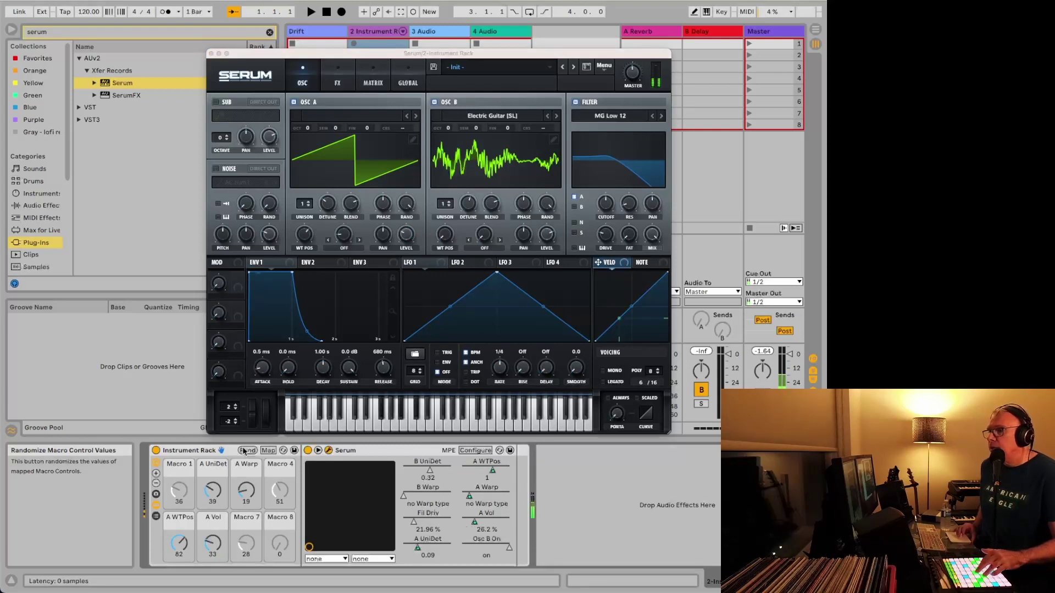
pyautogui.click(244, 452)
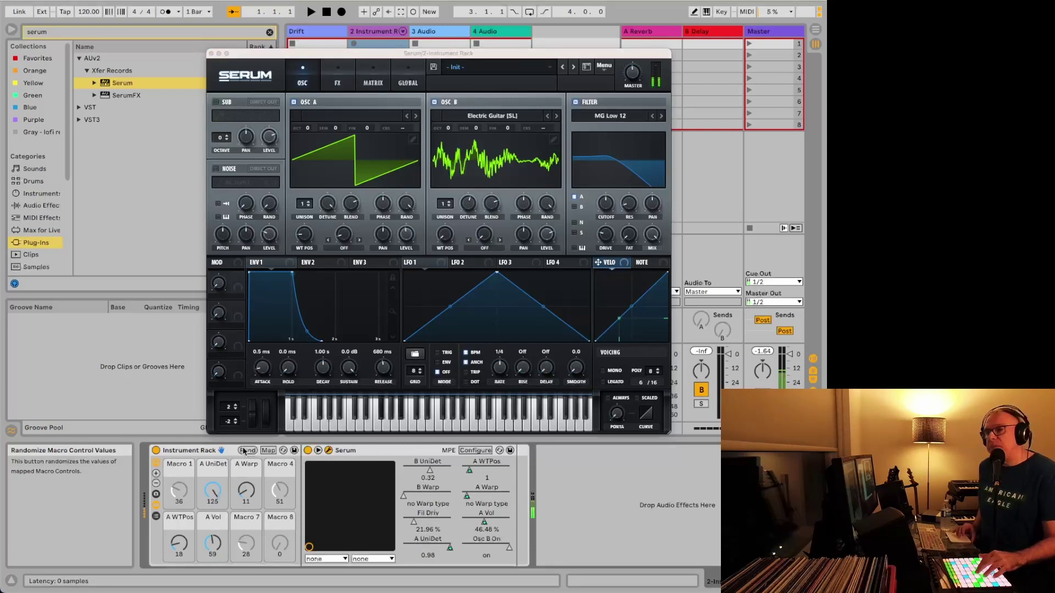
pyautogui.click(244, 451)
pyautogui.click(244, 451)
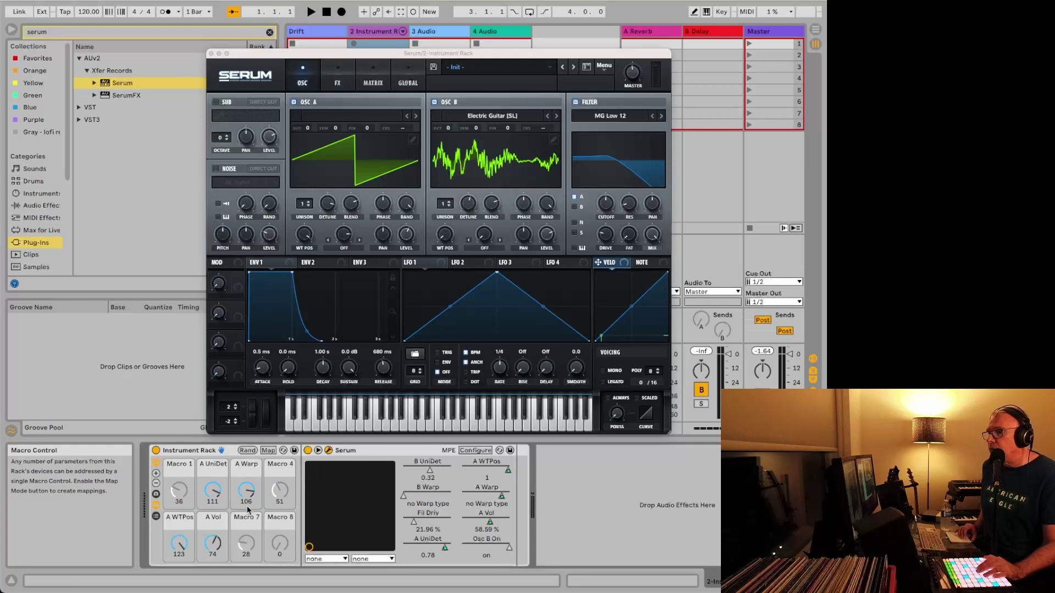
pyautogui.click(253, 451)
pyautogui.click(252, 452)
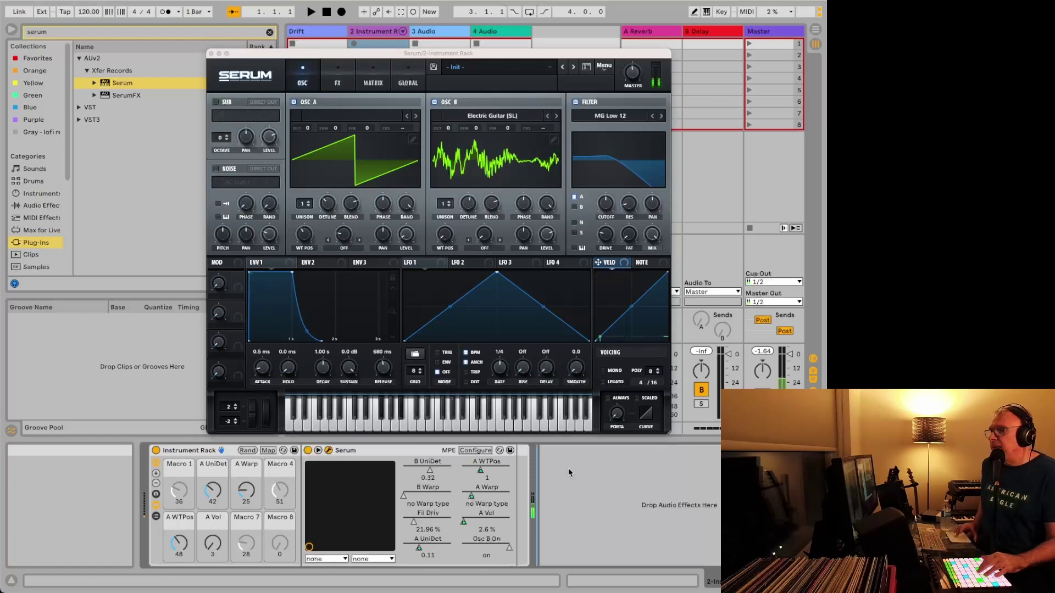
# - Map Serum's envelope 1 attack (set to 9.8 ms) to Macro 4, then re-randomize the macros
pyautogui.click(248, 451)
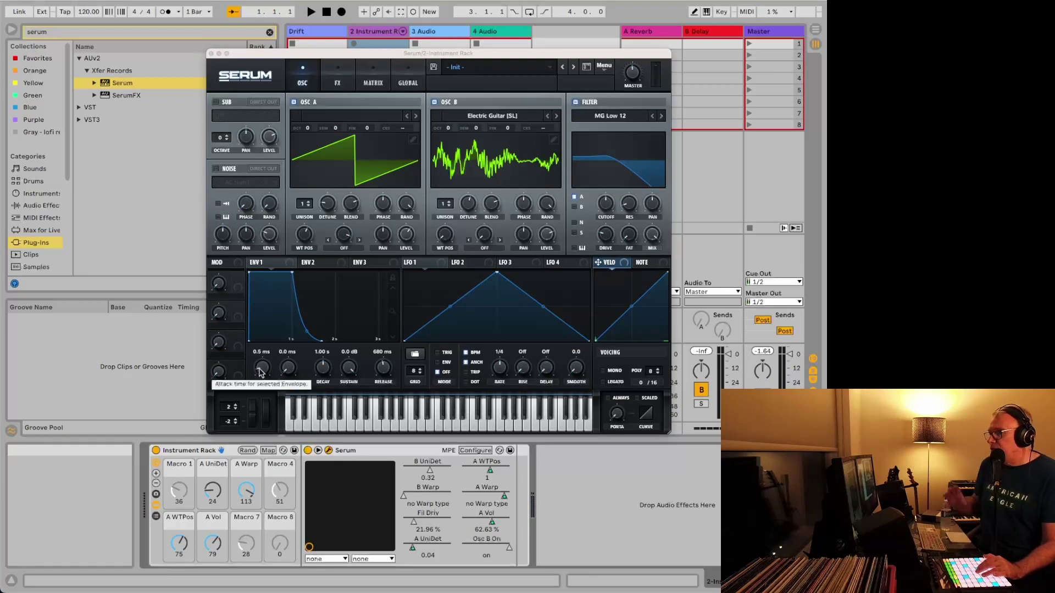
pyautogui.click(269, 451)
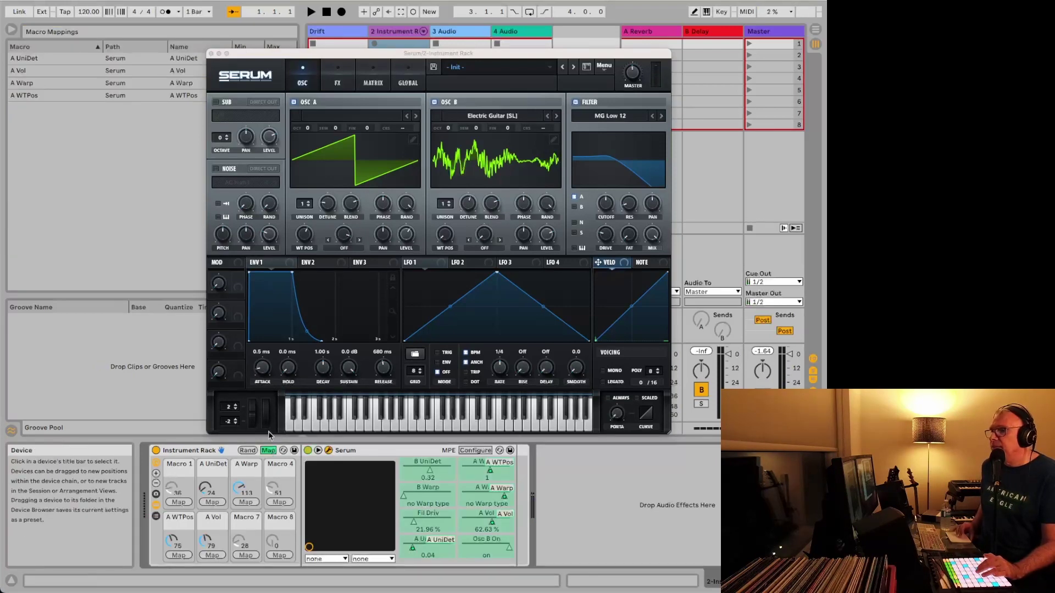
pyautogui.click(263, 367)
pyautogui.moveTo(264, 367); pyautogui.dragTo(264, 362)
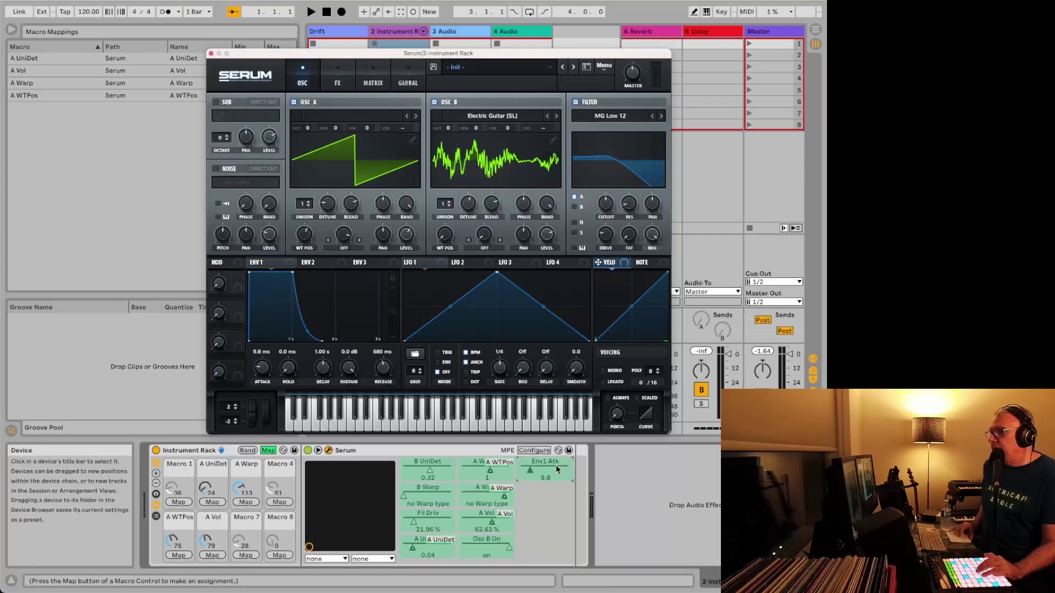
pyautogui.click(280, 502)
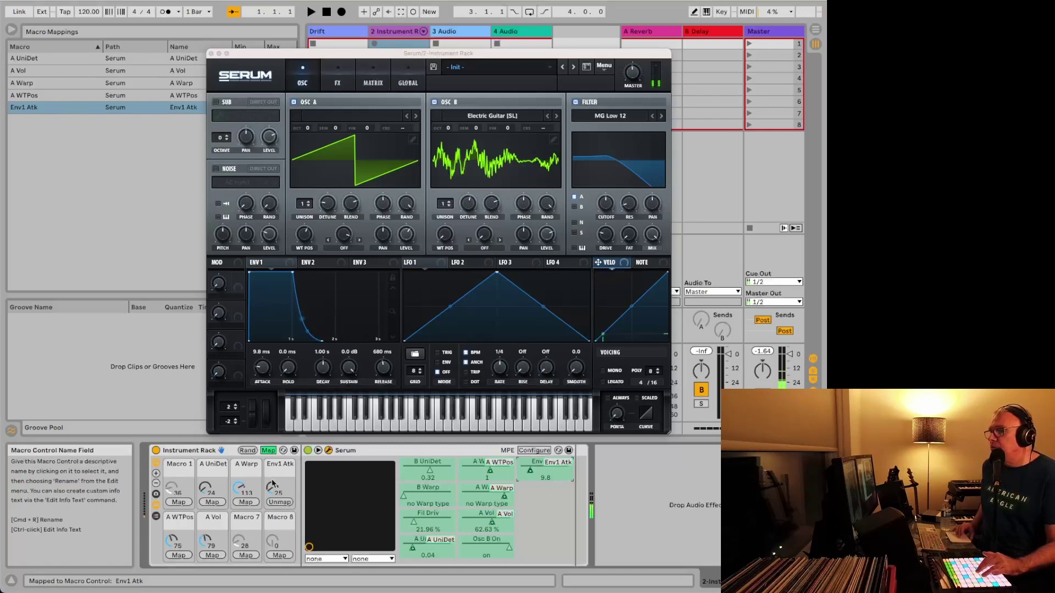
pyautogui.click(247, 452)
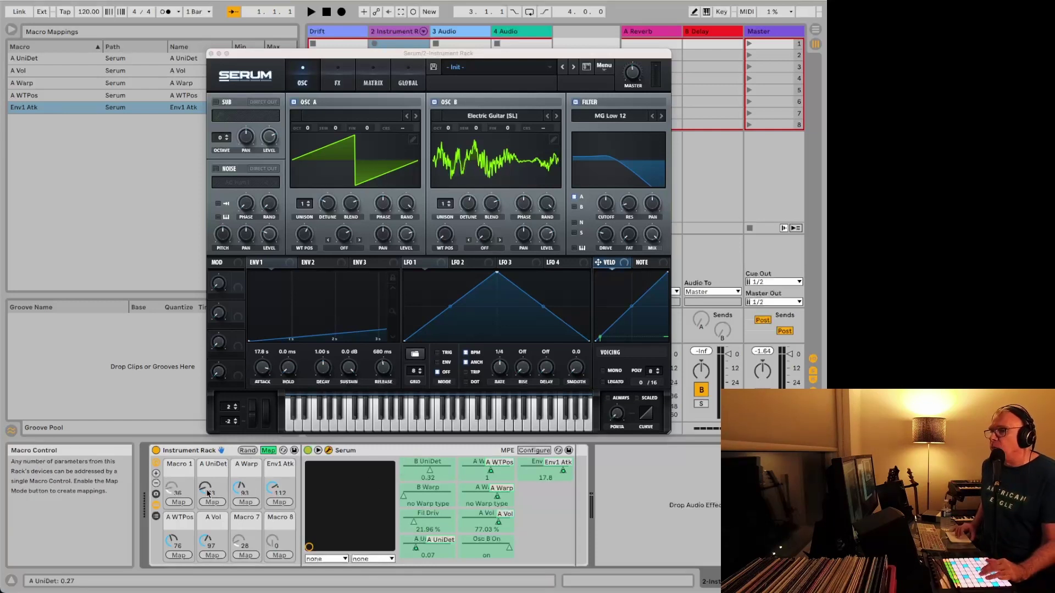
# - Expand the Instrument Rack's macros from ten through twelve to sixteen controls
pyautogui.click(157, 475)
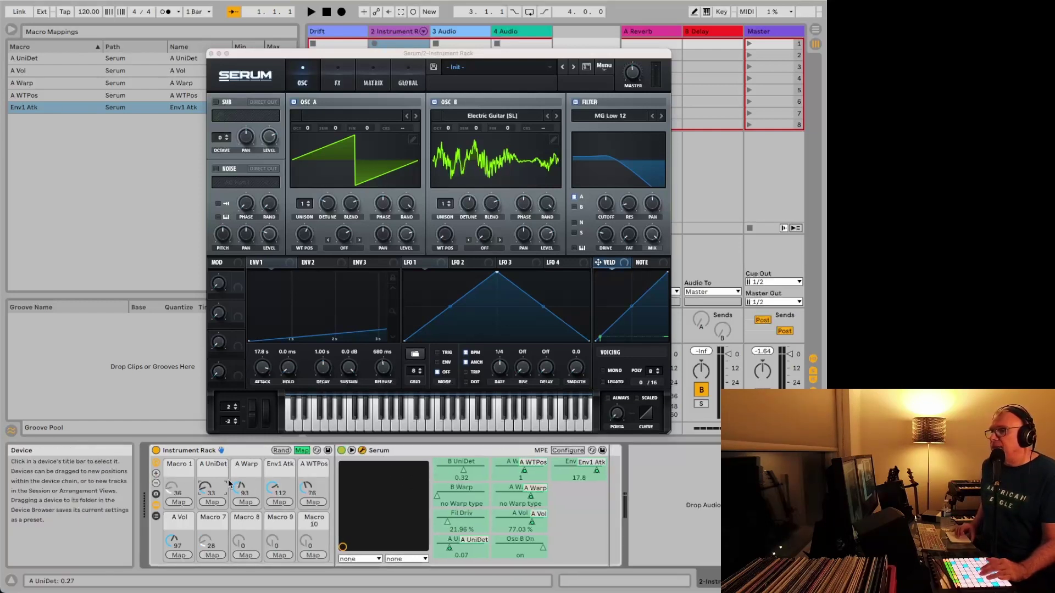
pyautogui.click(156, 474)
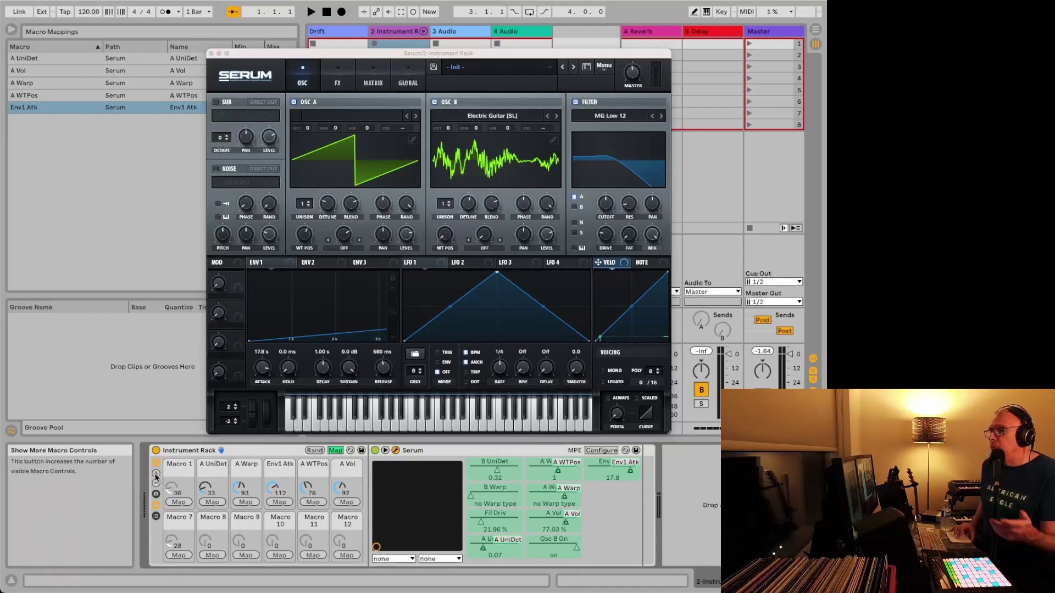
pyautogui.click(156, 475)
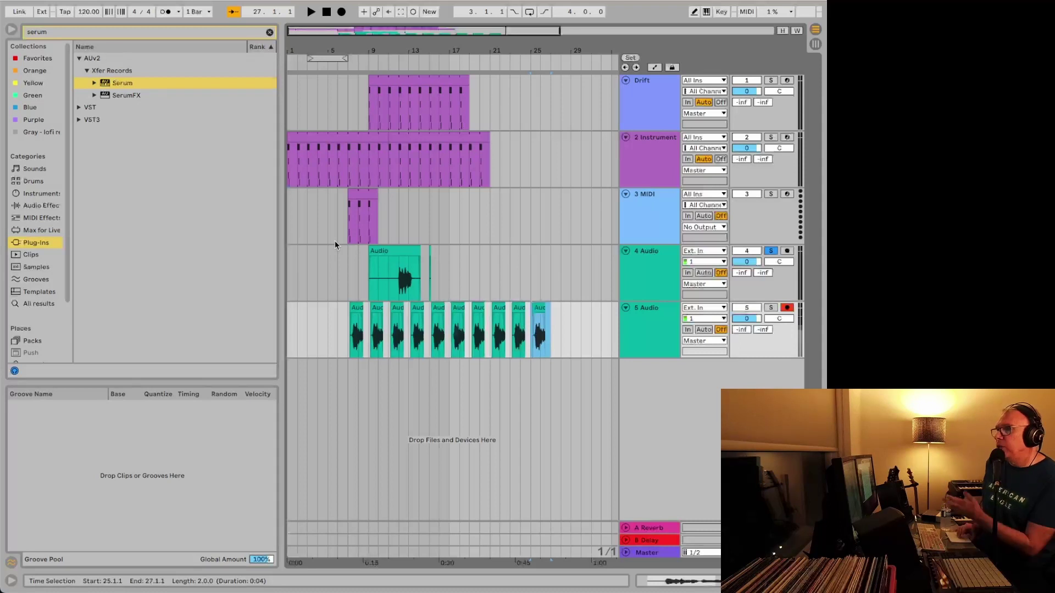
# - Consolidate the bars 6–18 arrangement range into a new Session scene and check it
pyautogui.moveTo(337, 85); pyautogui.dragTo(454, 173)
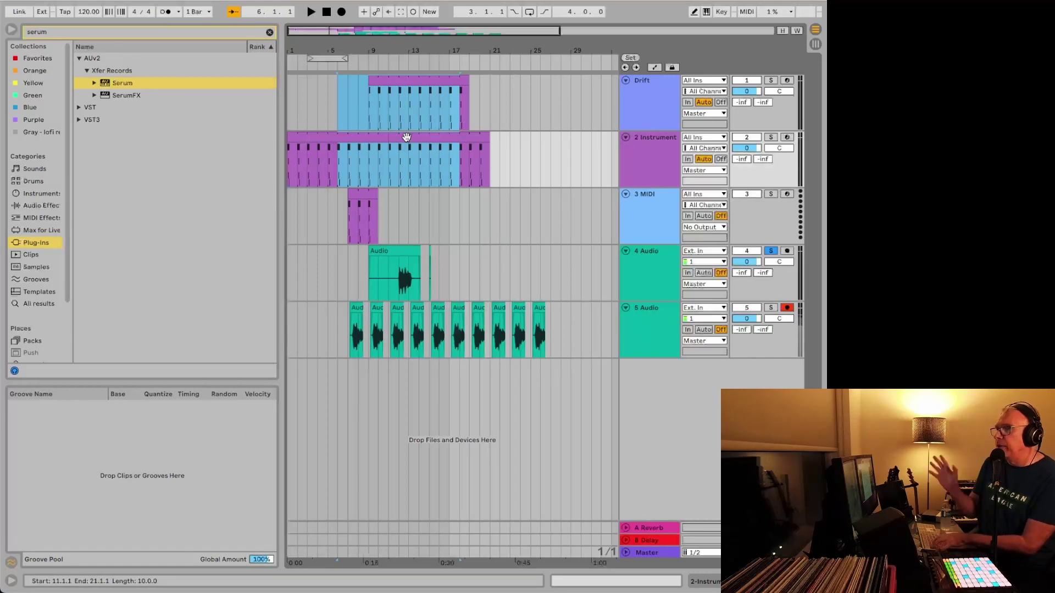
pyautogui.press('Tab')
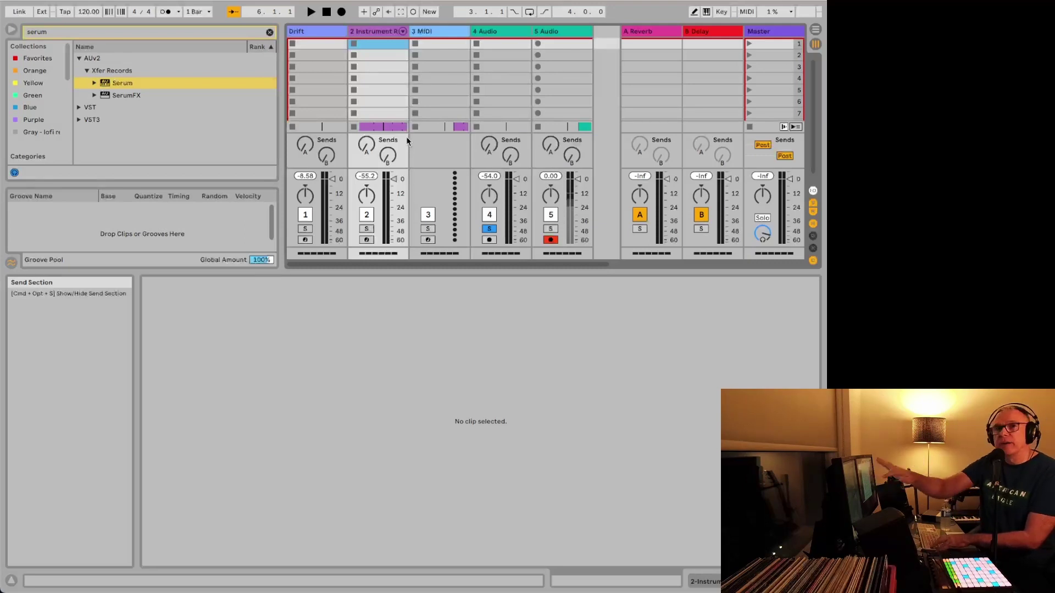
pyautogui.press('Tab')
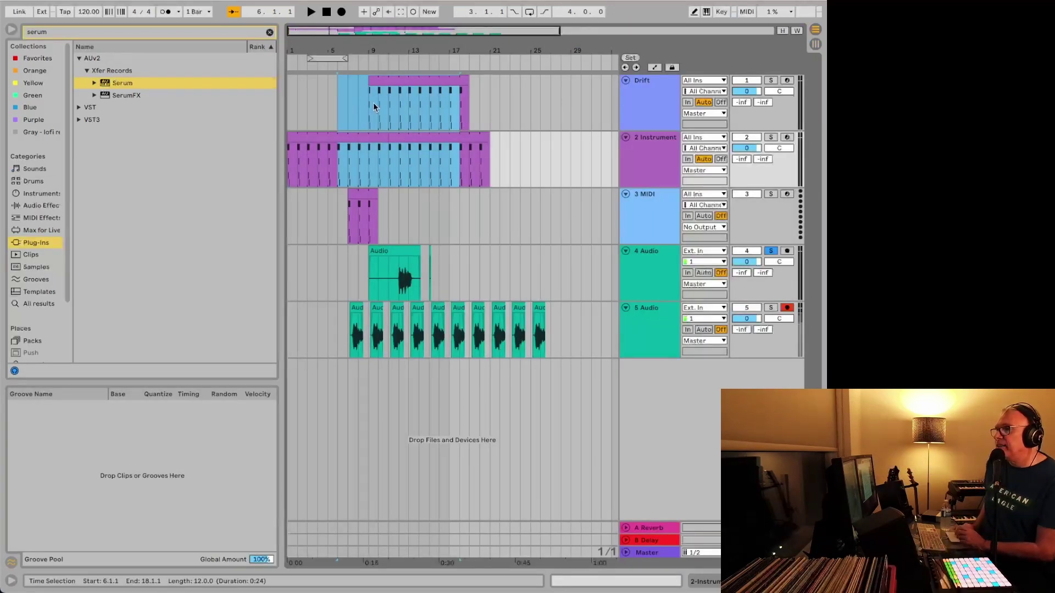
pyautogui.rightClick(388, 104)
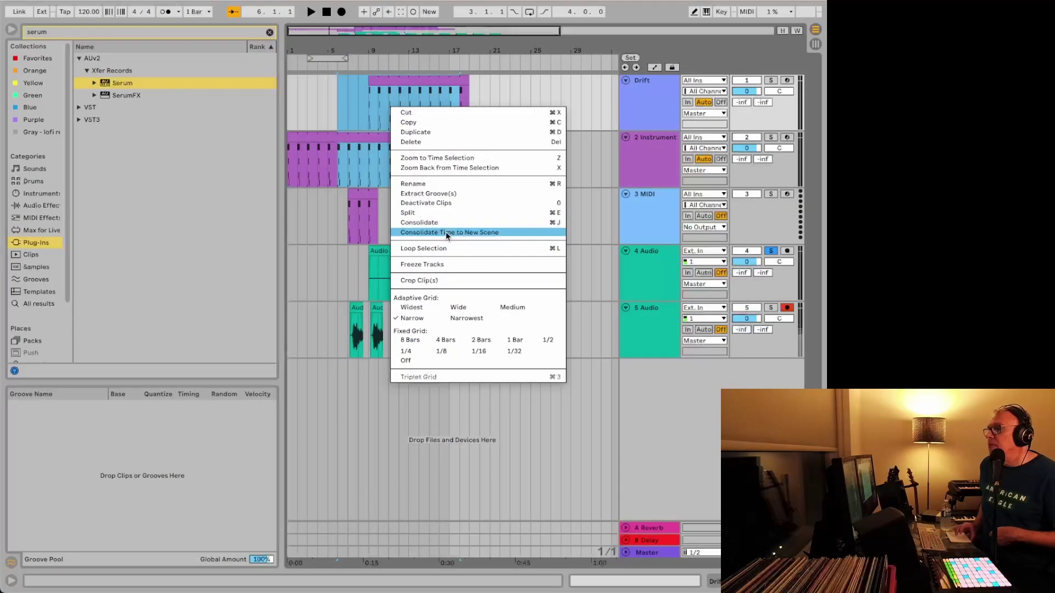
pyautogui.click(502, 238)
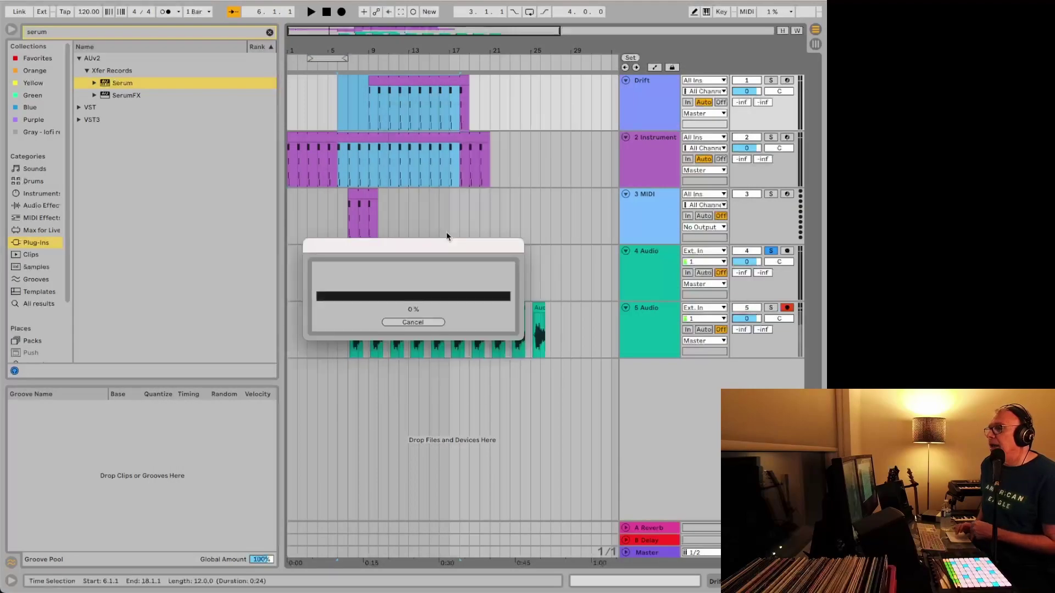
pyautogui.press('Tab')
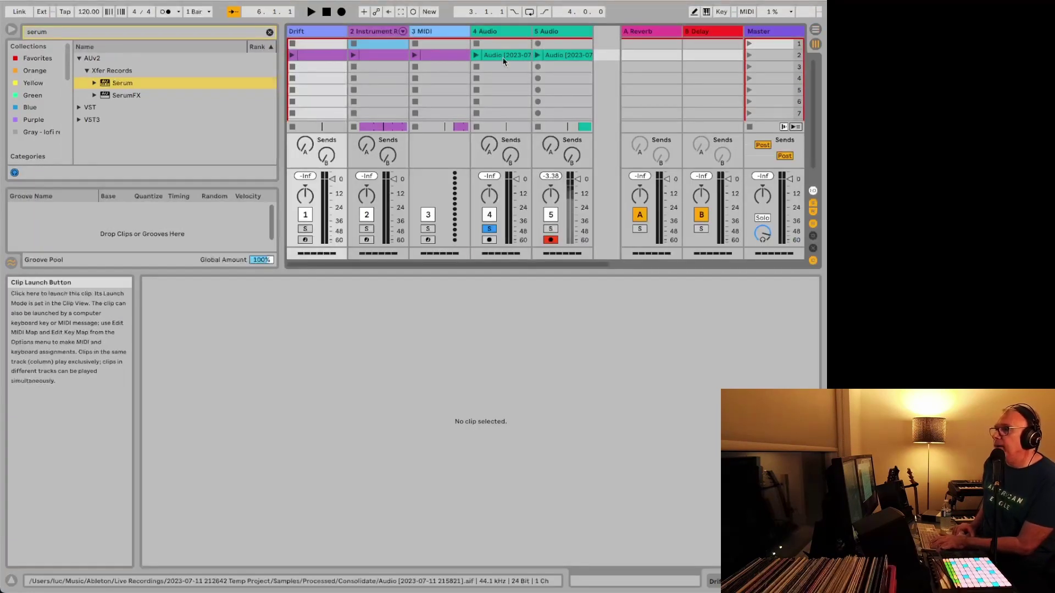
pyautogui.press('Tab')
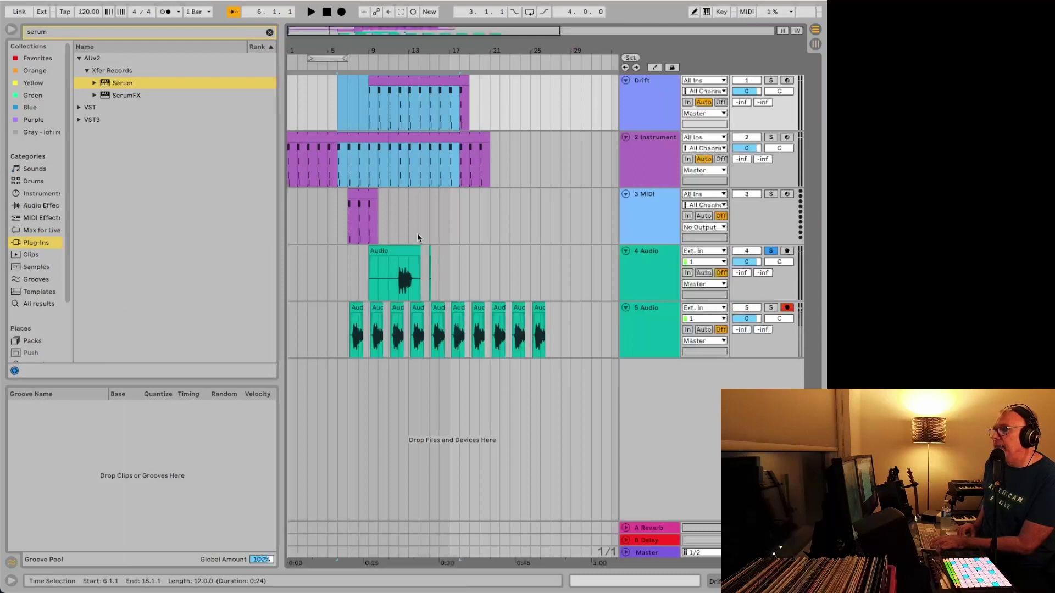
# - Select bars 1–27 across all five tracks and consolidate them into another new scene
pyautogui.click(548, 348)
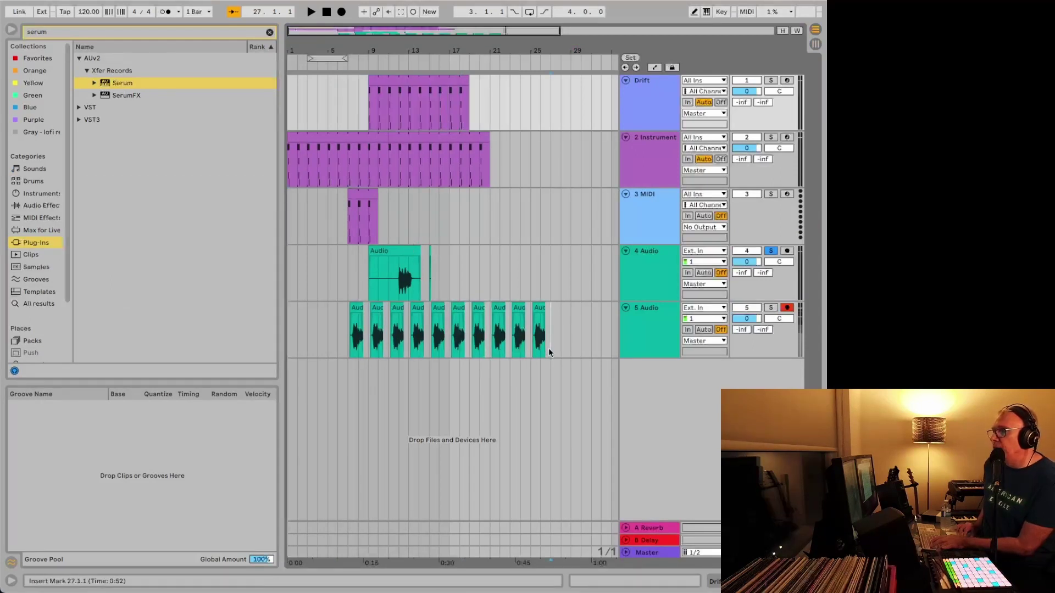
pyautogui.moveTo(548, 348); pyautogui.dragTo(260, 117)
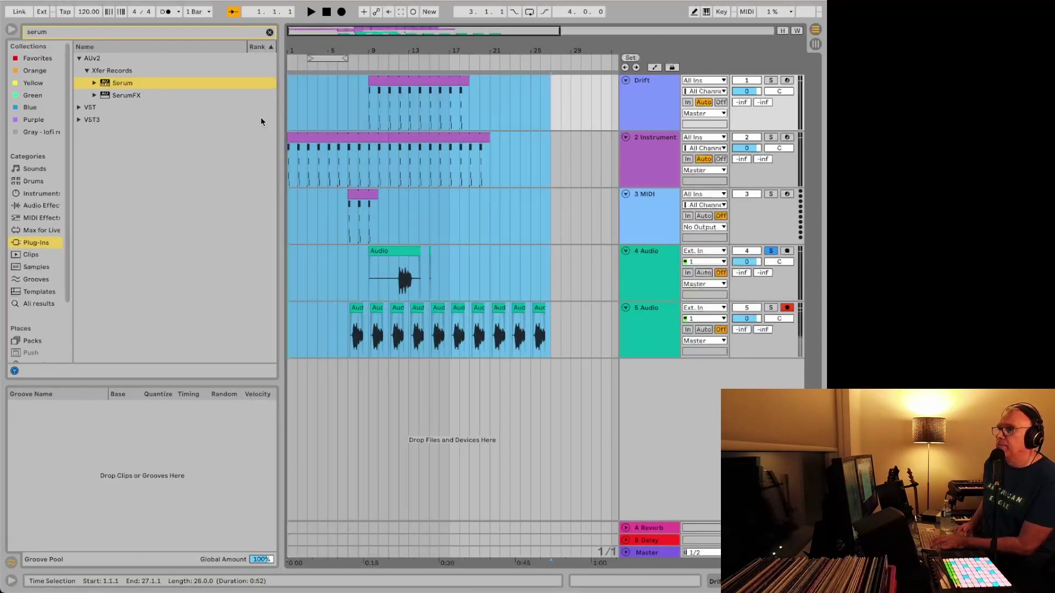
pyautogui.rightClick(357, 154)
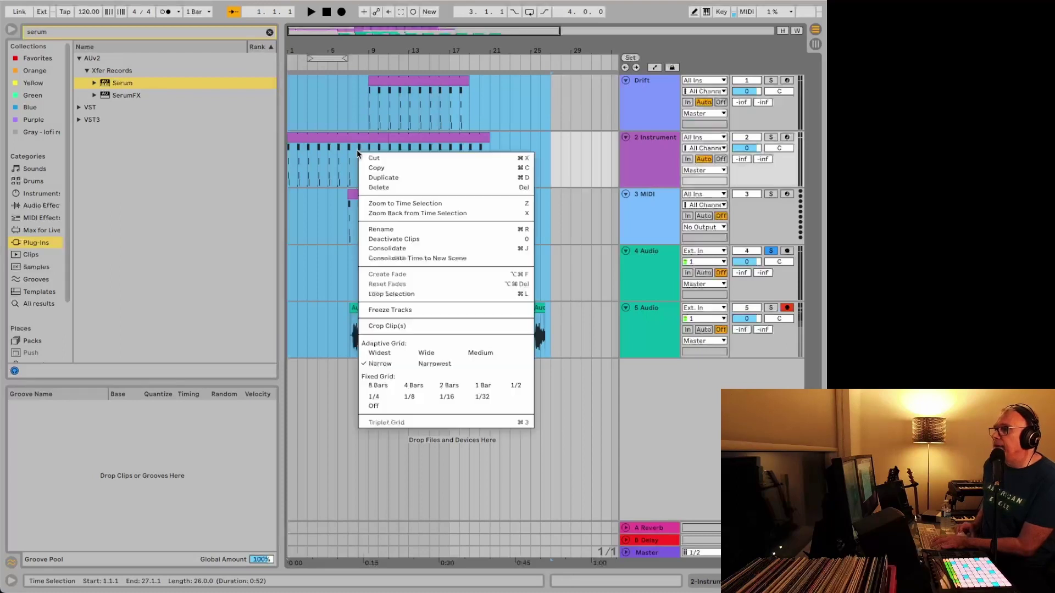
pyautogui.click(407, 258)
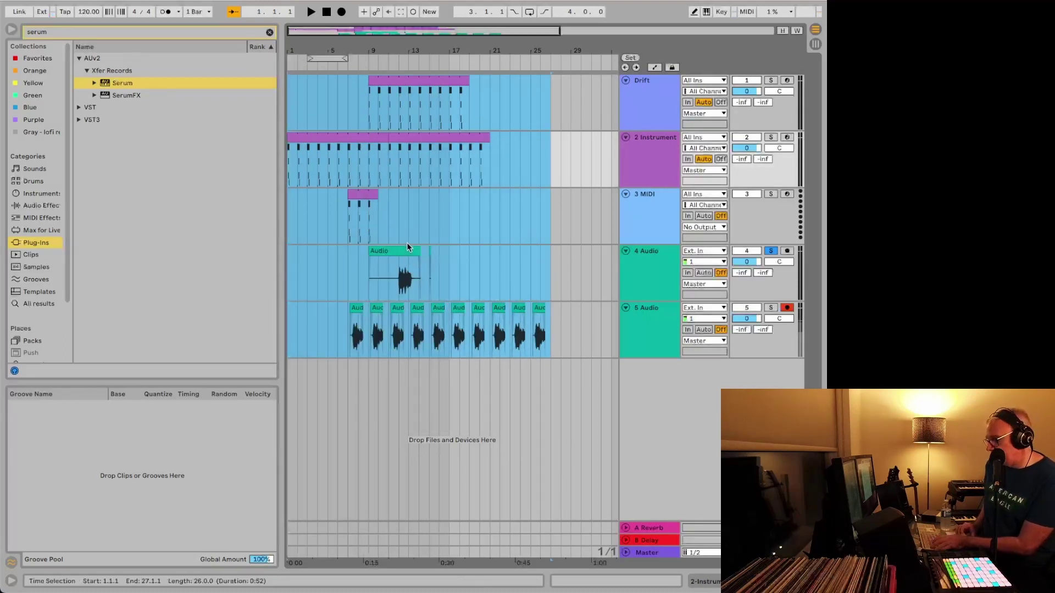
pyautogui.press('Tab')
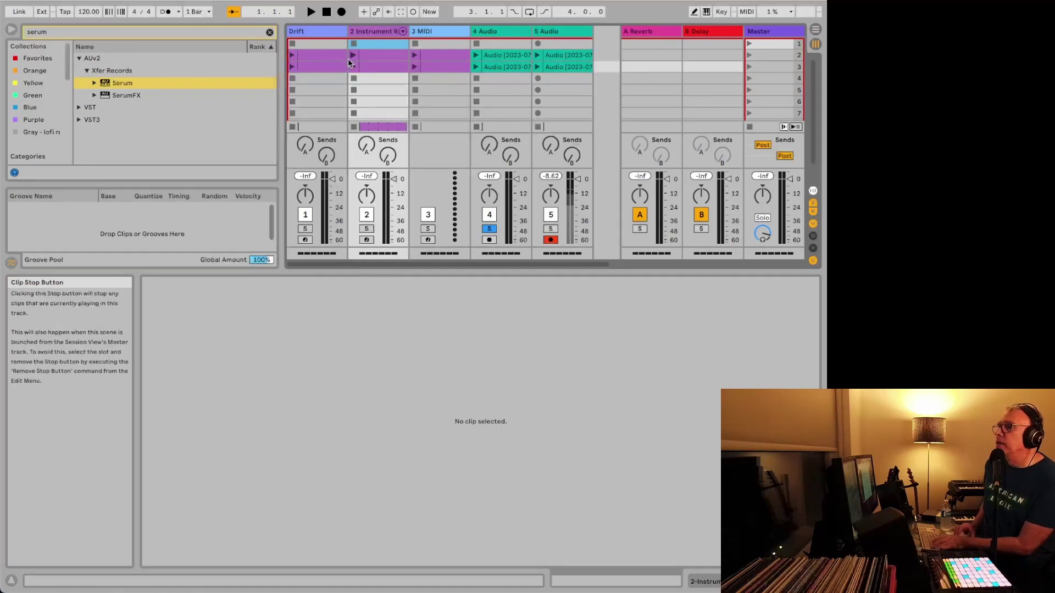
# - Inspect the row 3 clips on tracks 2, 3 and 5, then switch back to Arrangement view
pyautogui.click(367, 64)
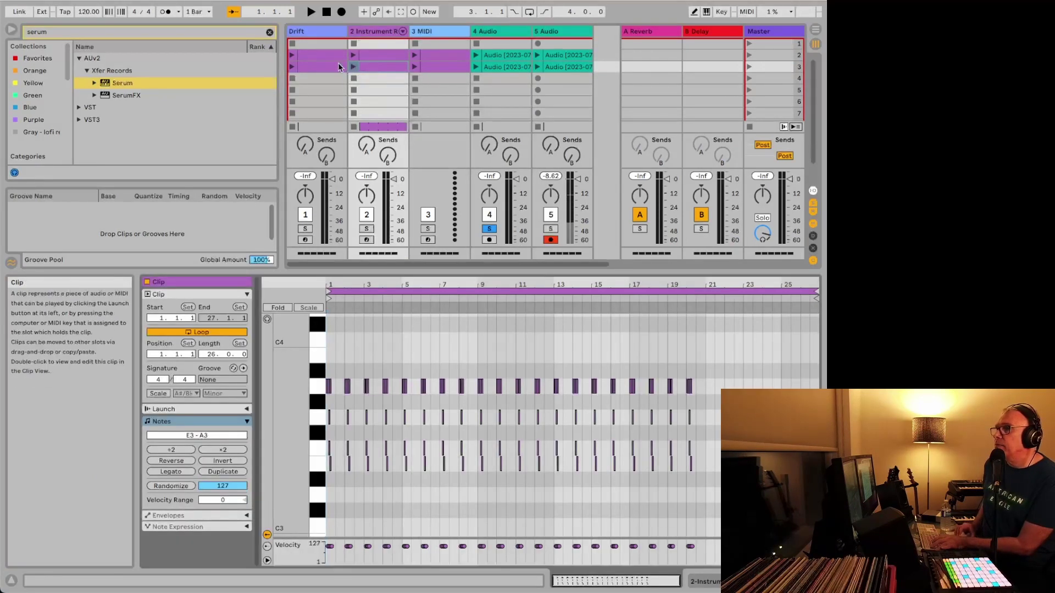
pyautogui.click(444, 65)
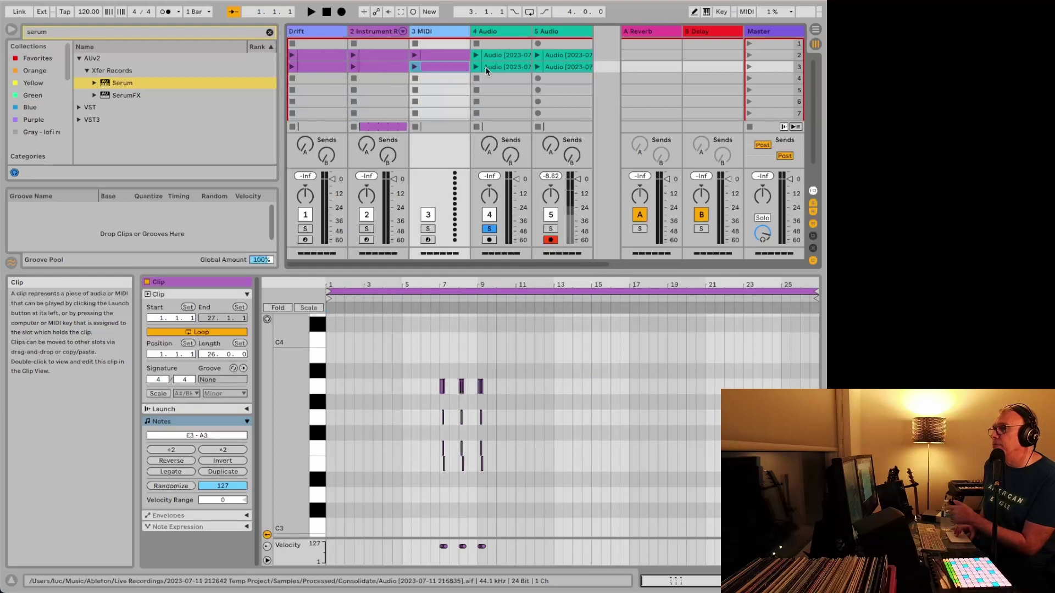
pyautogui.click(542, 67)
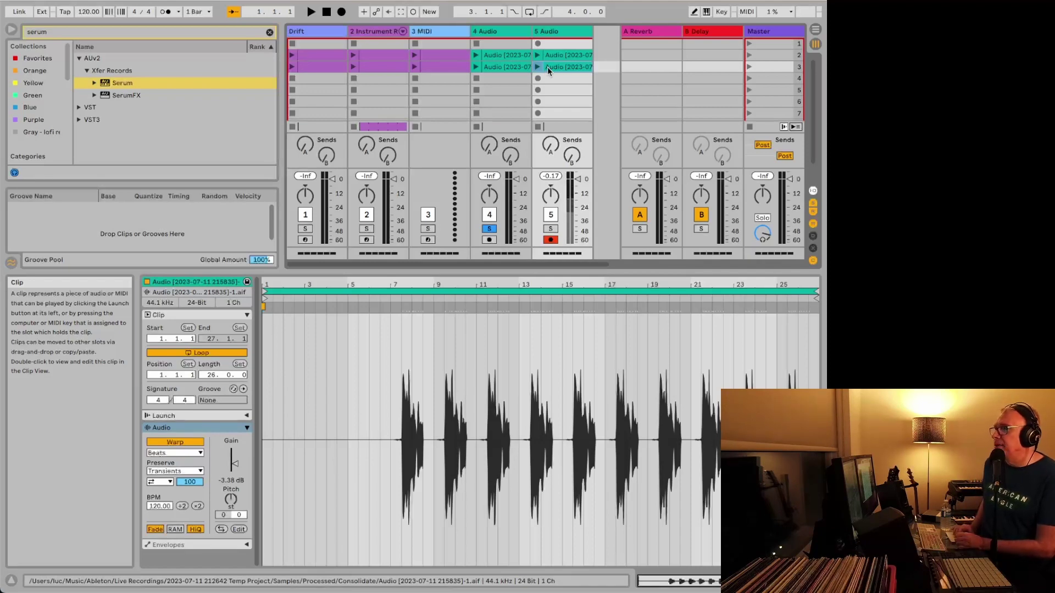
pyautogui.press('Tab')
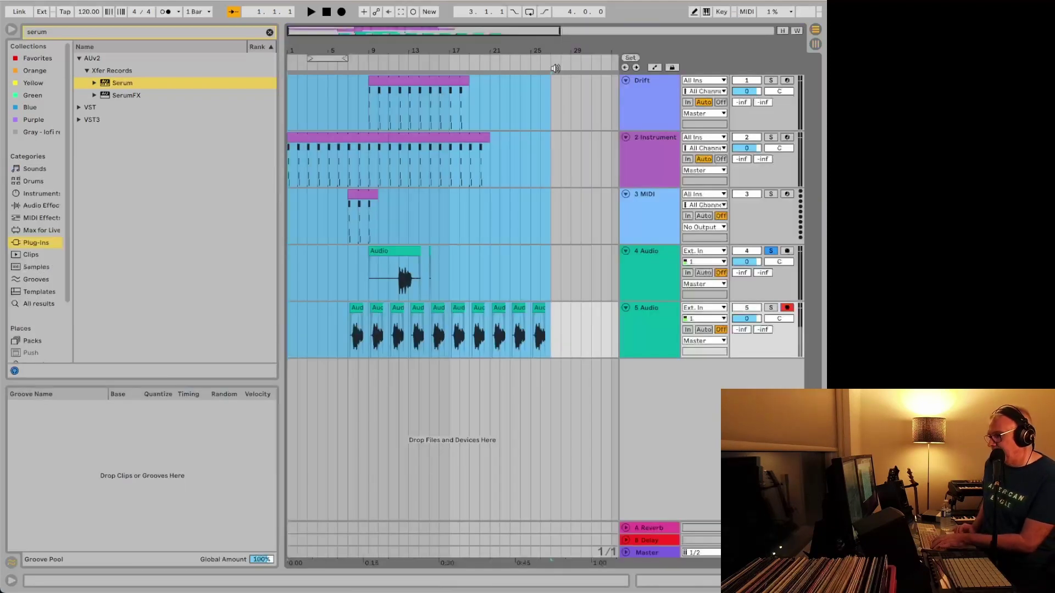
# - Open the editing context menu for the selected range in the arrangement
pyautogui.rightClick(461, 148)
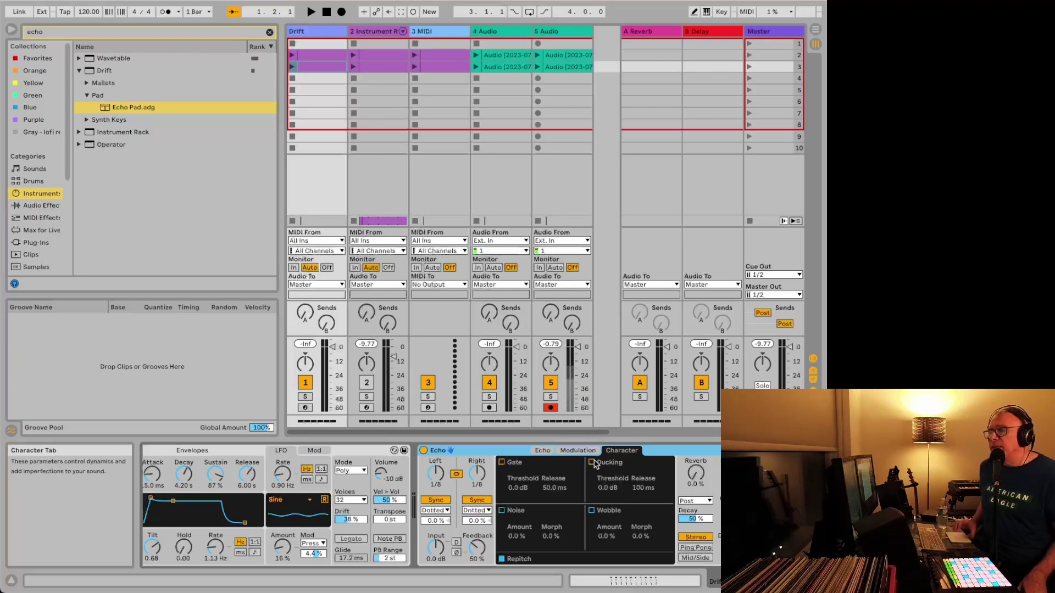
# - Set the Echo's ducking threshold to -16 dB, switch Ducking back off, and enable Wobble
pyautogui.click(592, 463)
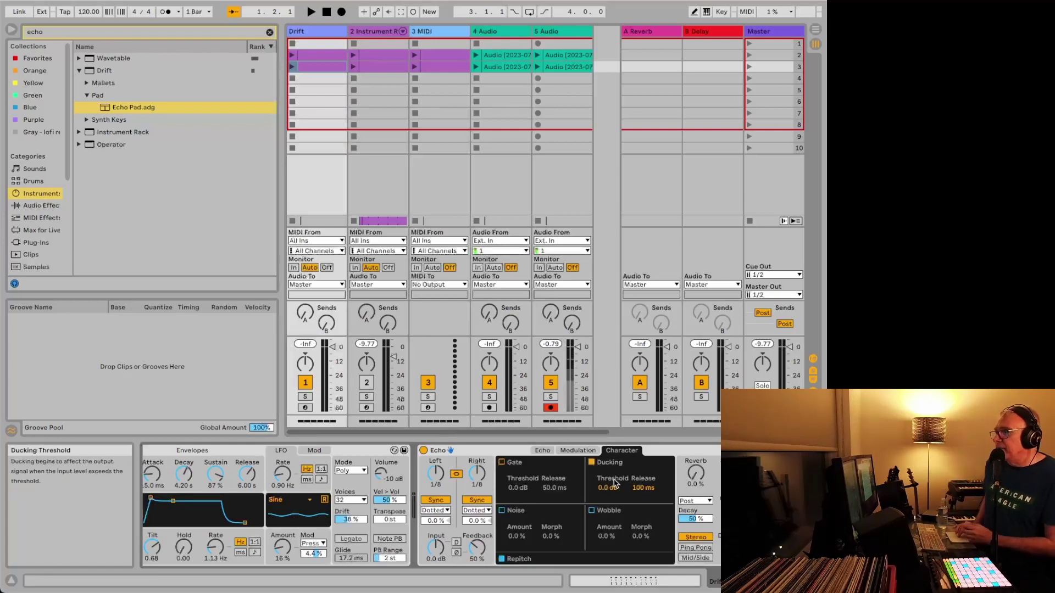
pyautogui.moveTo(606, 488); pyautogui.dragTo(607, 511)
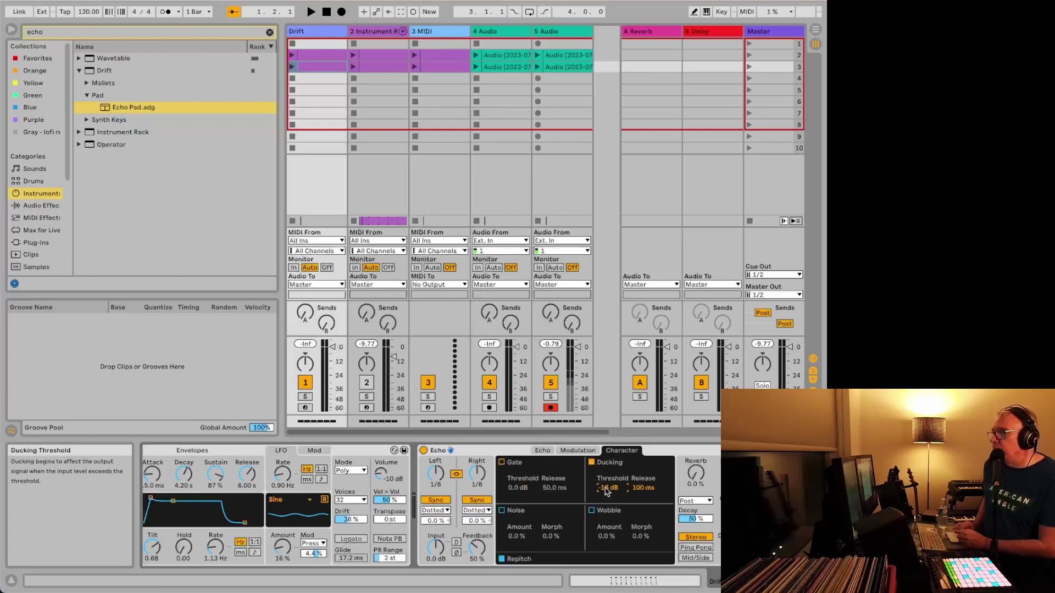
pyautogui.click(592, 464)
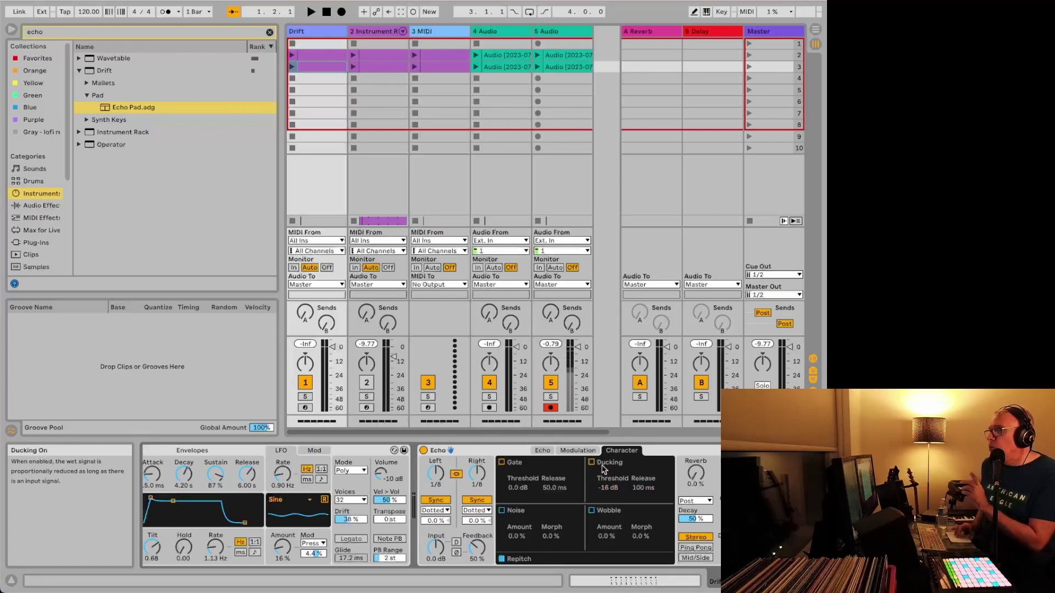
pyautogui.click(592, 511)
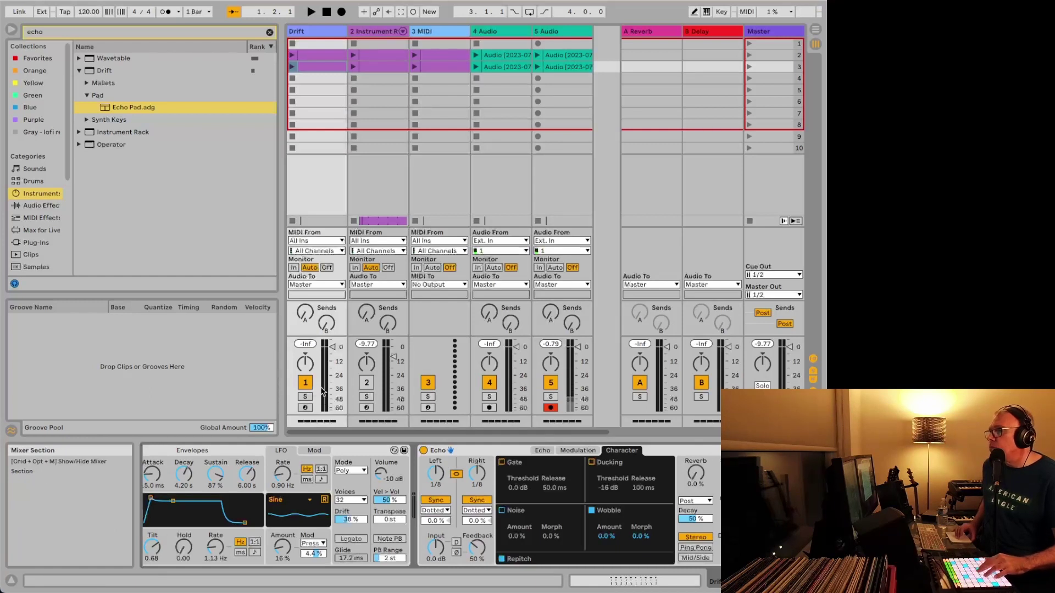
# - Arm the Drift track and briefly bypass the Echo to compare the dry pad
pyautogui.click(306, 407)
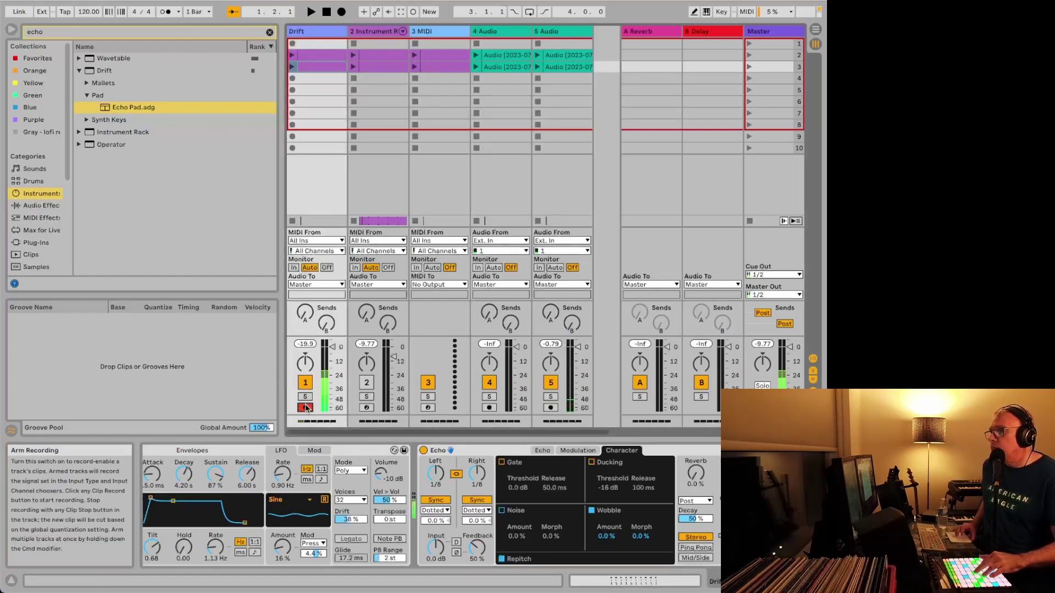
pyautogui.click(423, 450)
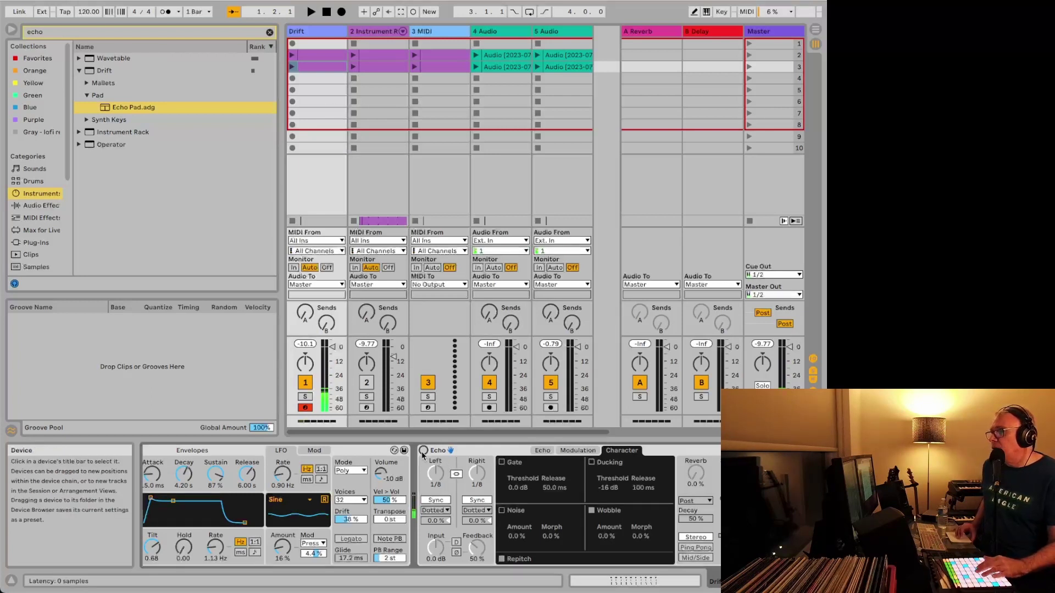
pyautogui.click(423, 451)
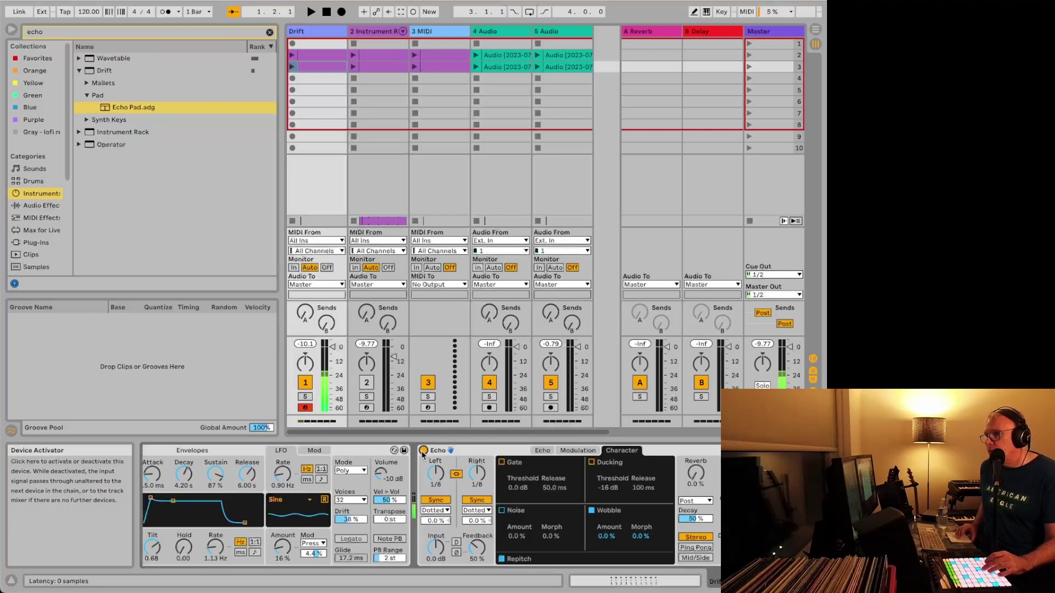
# - Turn Ducking on with the threshold lowered to -29 dB, and switch Wobble off
pyautogui.click(592, 463)
pyautogui.moveTo(605, 487); pyautogui.dragTo(604, 505)
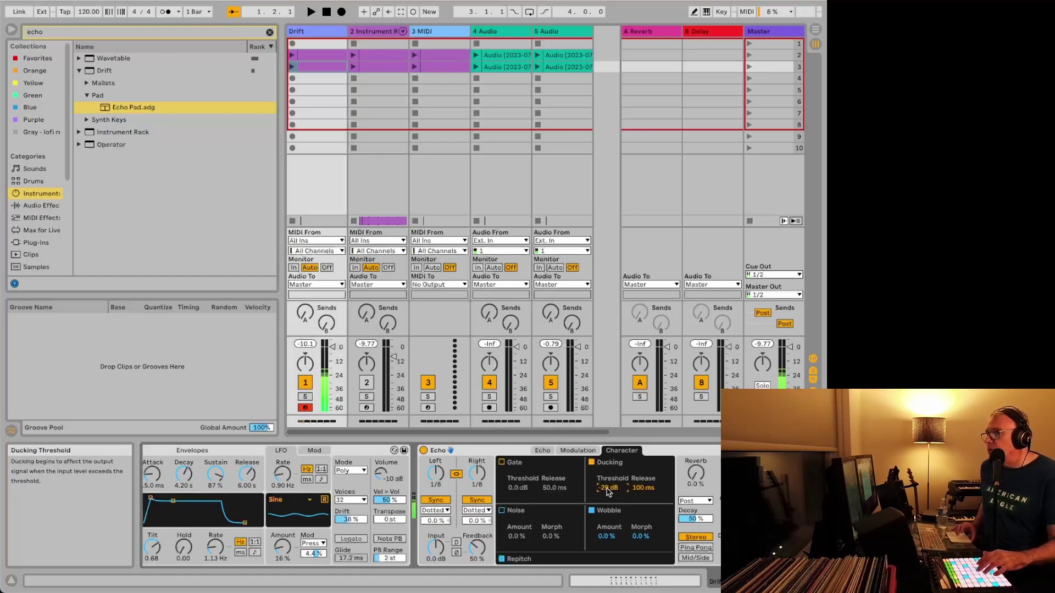
pyautogui.click(592, 511)
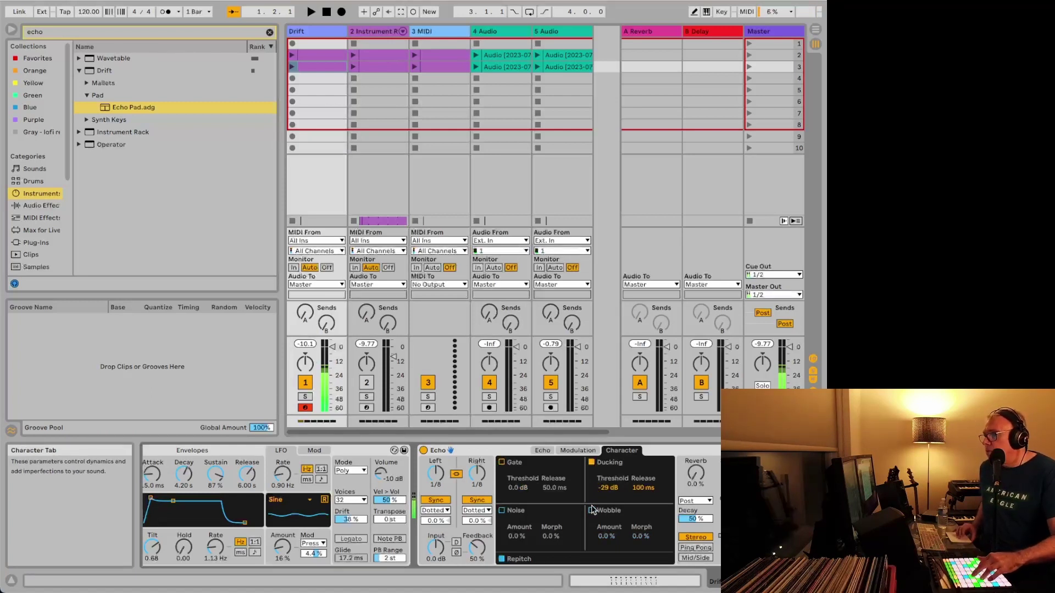
# - Re-enable Wobble and set its amount to about 28 % and morph to about 46 %
pyautogui.click(592, 511)
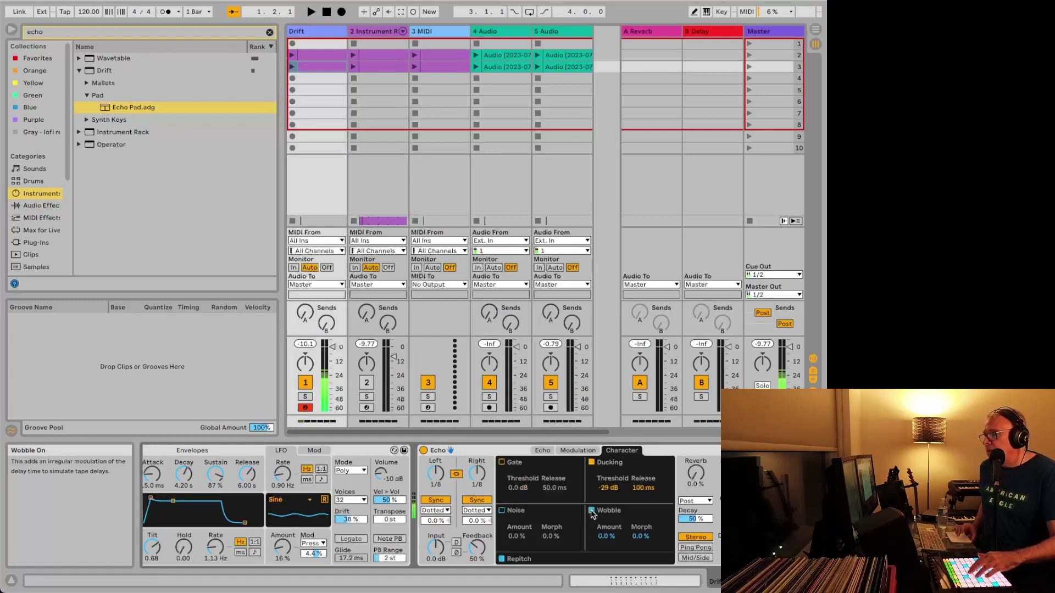
pyautogui.click(601, 538)
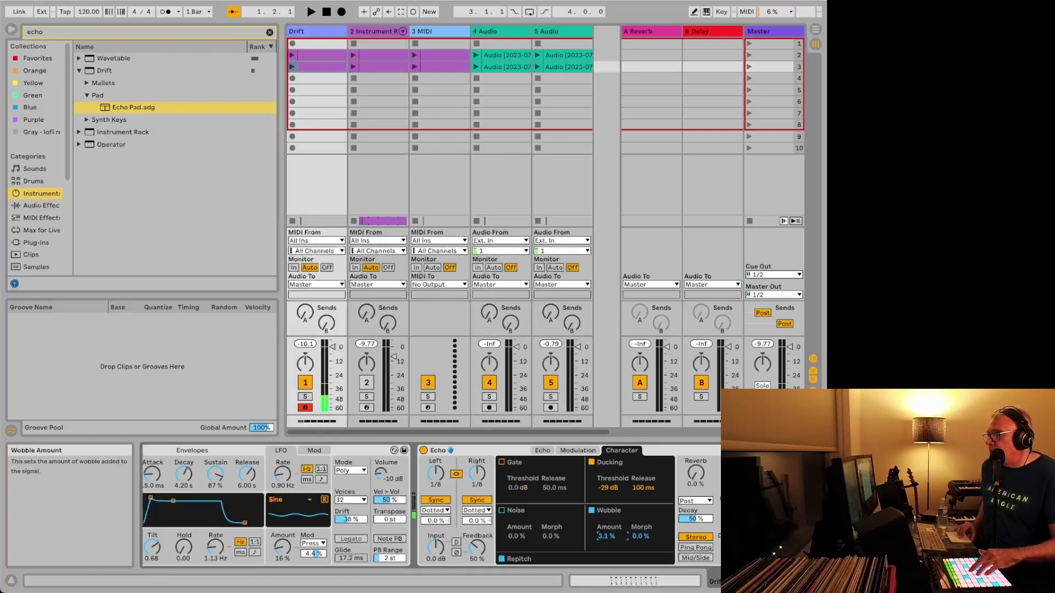
pyautogui.moveTo(601, 538); pyautogui.dragTo(601, 534)
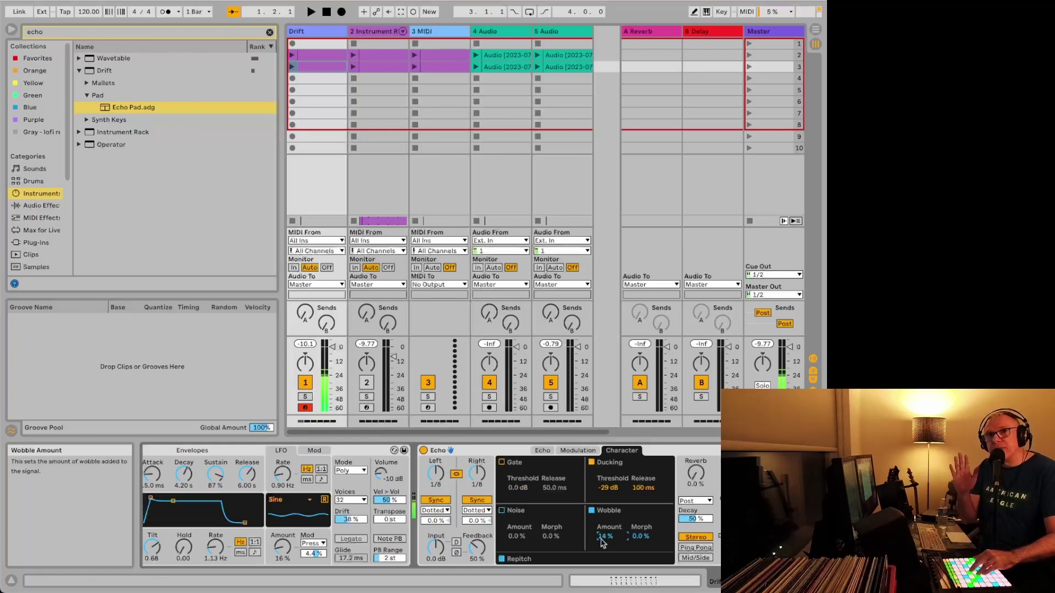
pyautogui.click(636, 535)
pyautogui.moveTo(636, 536); pyautogui.dragTo(605, 540)
pyautogui.click(605, 536)
pyautogui.click(637, 536)
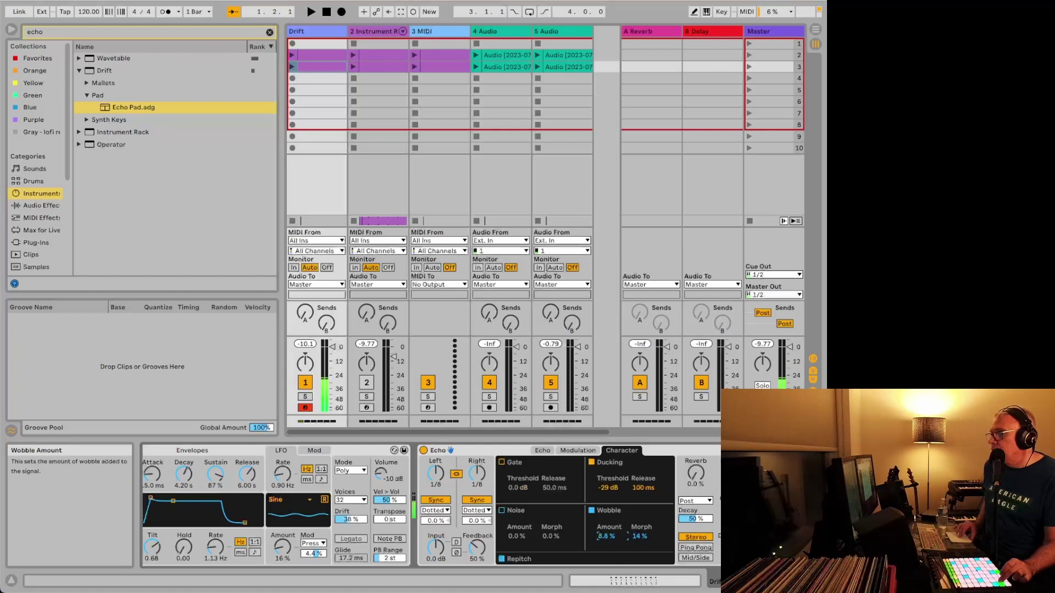
pyautogui.moveTo(605, 537); pyautogui.dragTo(642, 518)
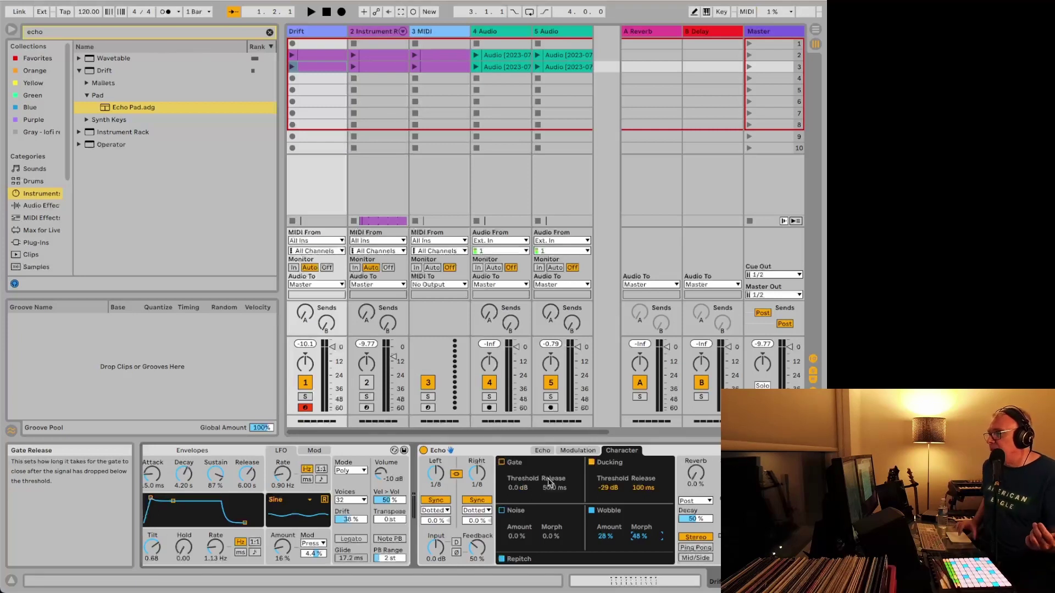
# - Show the Echo's Modulation tab with 1/4 rate and 90° phase, after a quick look at Character
pyautogui.click(543, 451)
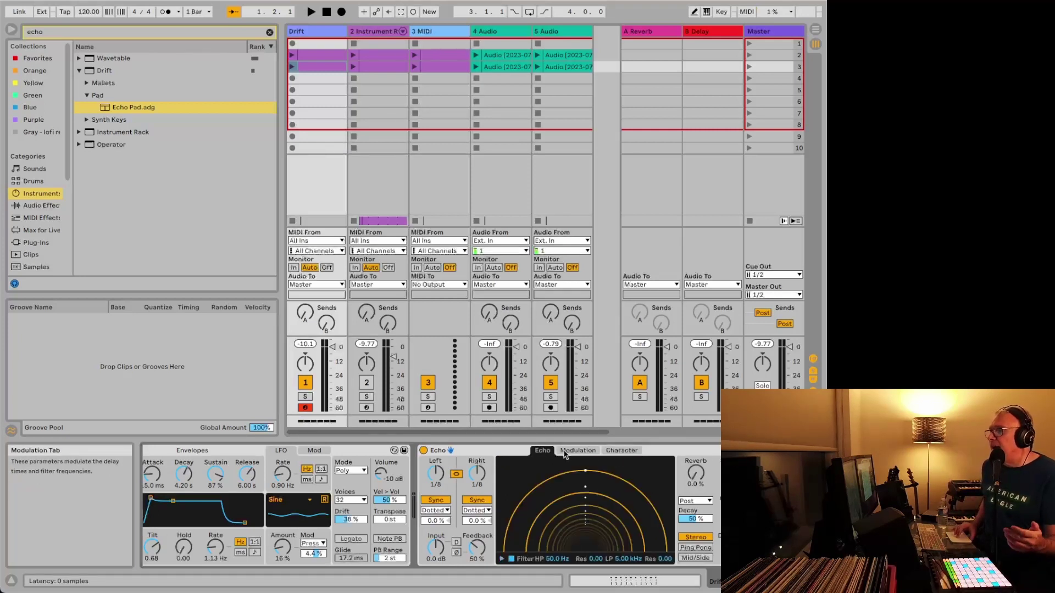
pyautogui.click(566, 451)
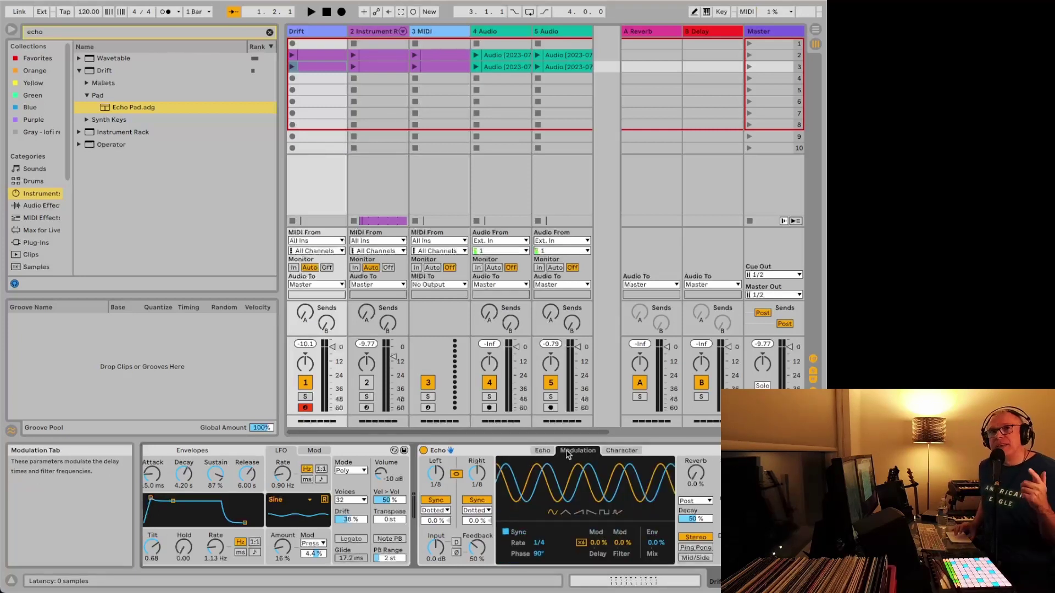
pyautogui.click(623, 451)
pyautogui.click(577, 450)
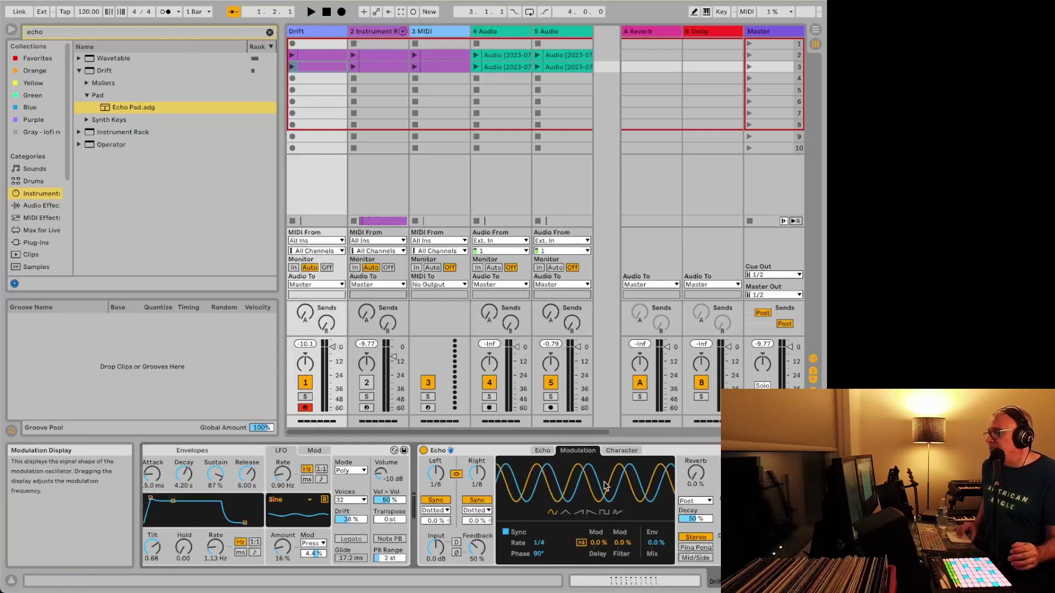